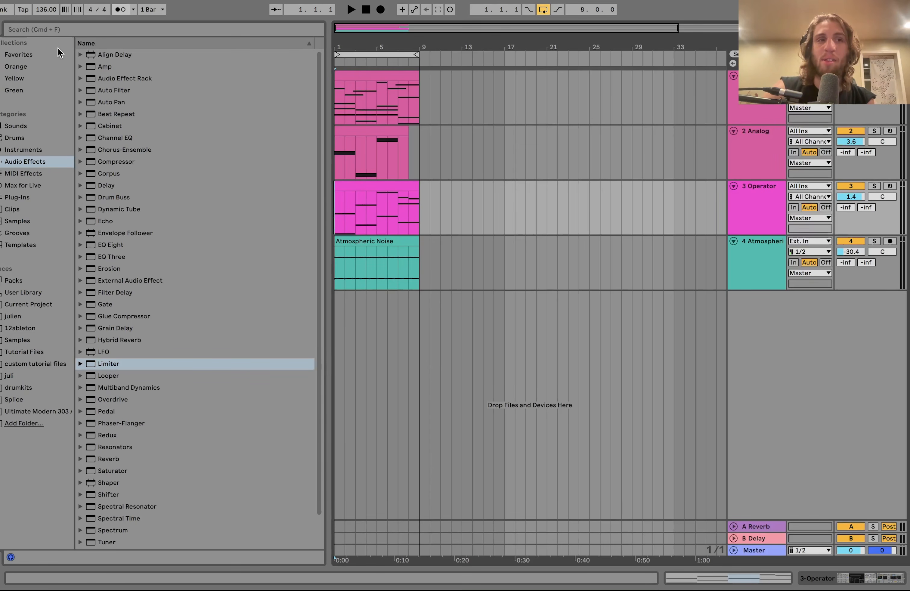
Step: Play the first track's clip, show that track's devices, and delete the Delay after Operator
{"action": "left_click", "coordinate": [387, 71]}
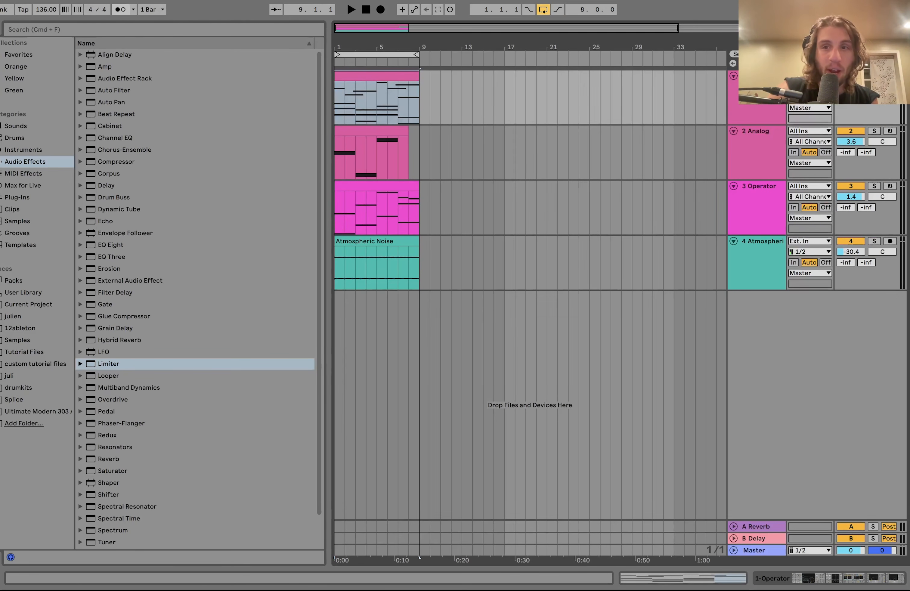
{"action": "key", "text": "space"}
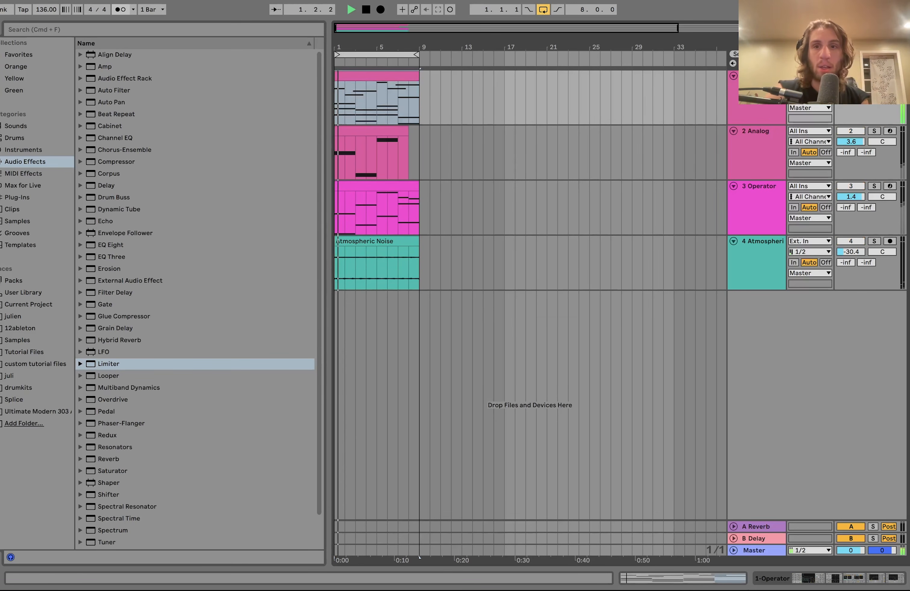
{"action": "double_click", "coordinate": [762, 77]}
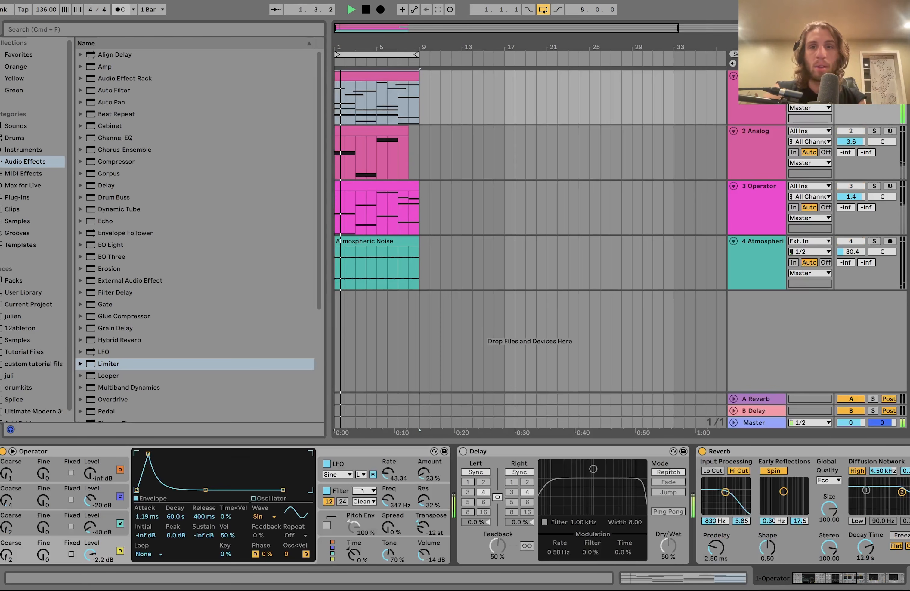
{"action": "left_click", "coordinate": [512, 448]}
{"action": "key", "text": "Delete"}
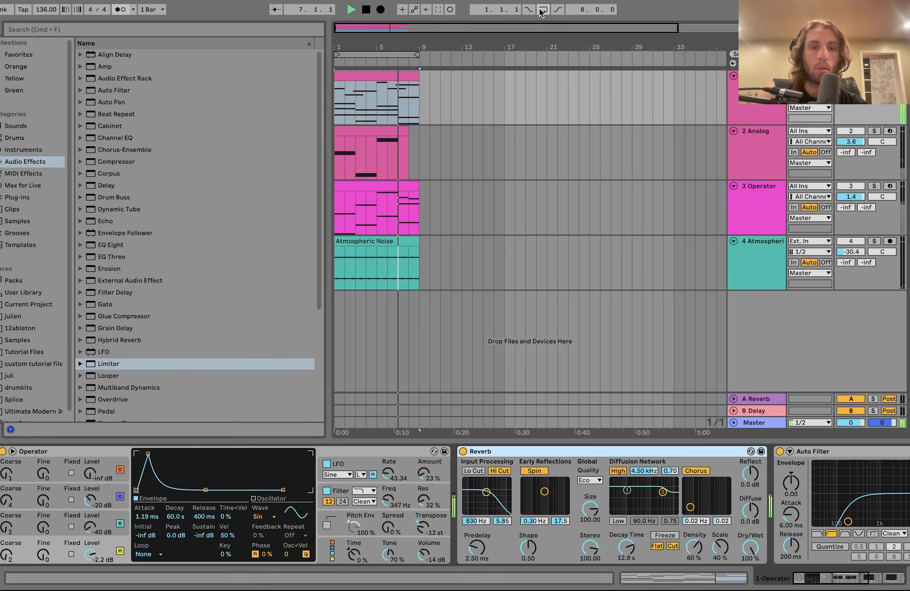
{"action": "key", "text": "space"}
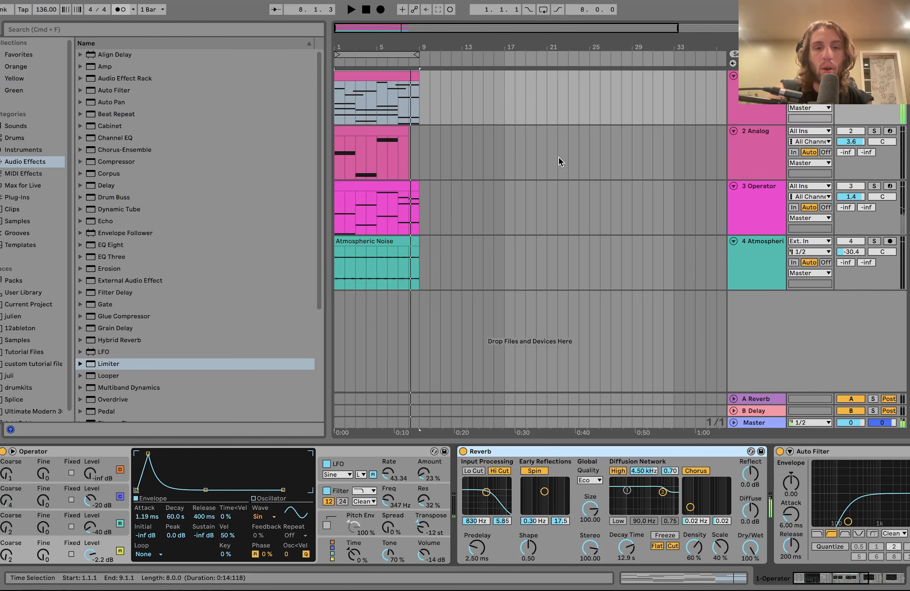
Step: Listen to the arrangement with the 3 Operator track soloed, and return to the first track
{"action": "left_click", "coordinate": [875, 187]}
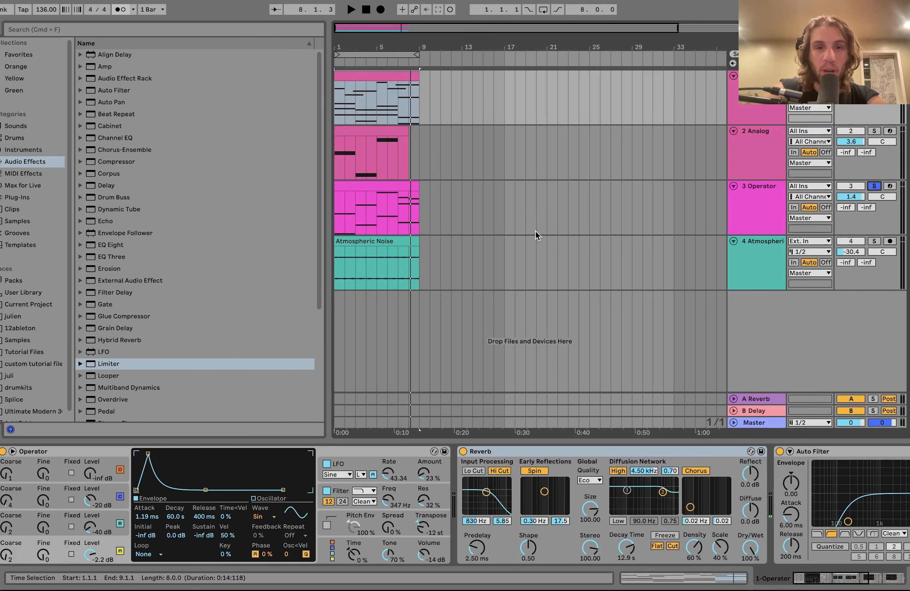
{"action": "key", "text": "space"}
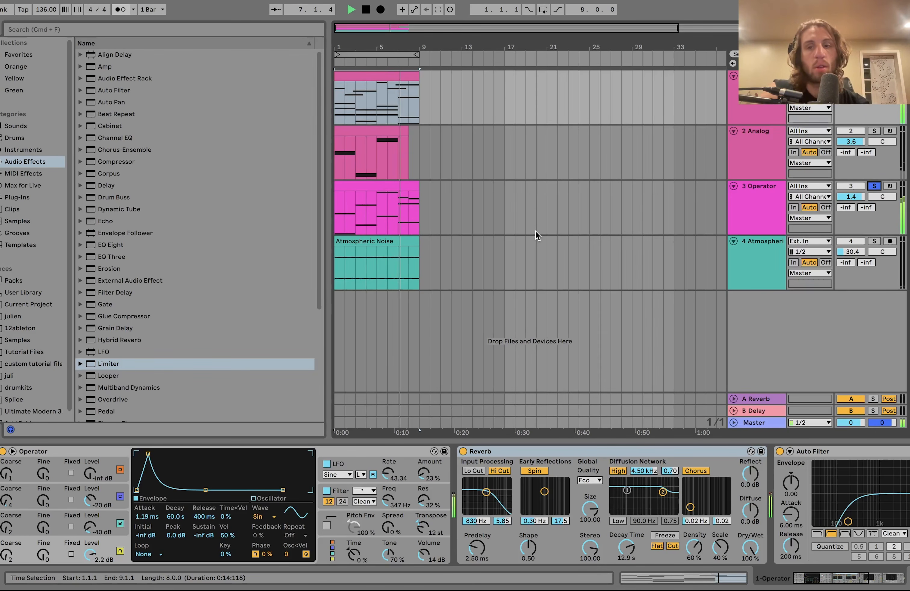
{"action": "key", "text": "space"}
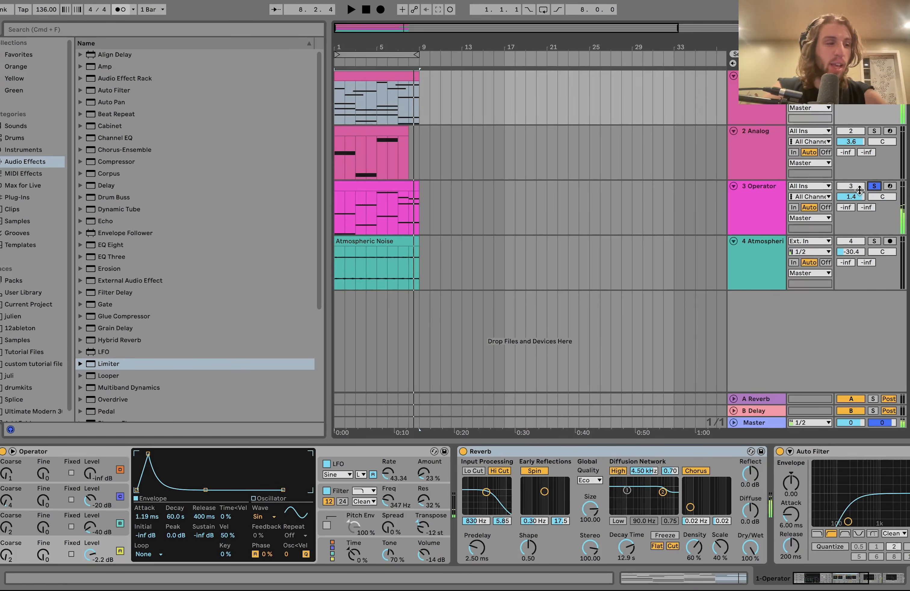
{"action": "left_click", "coordinate": [761, 77]}
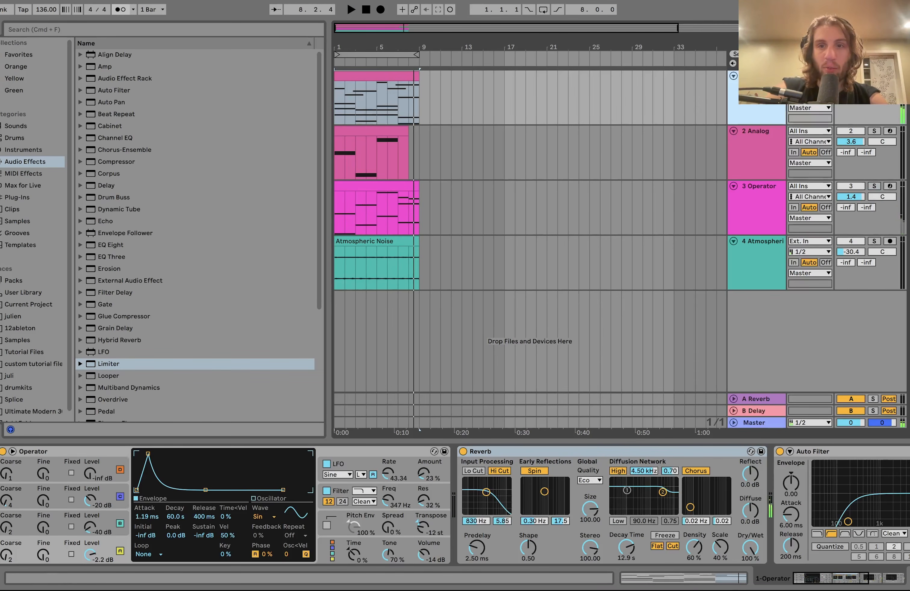
Step: Turn off the Reverb and Auto Filter on the first track, and delete the device after the Auto Filter
{"action": "left_click", "coordinate": [396, 72]}
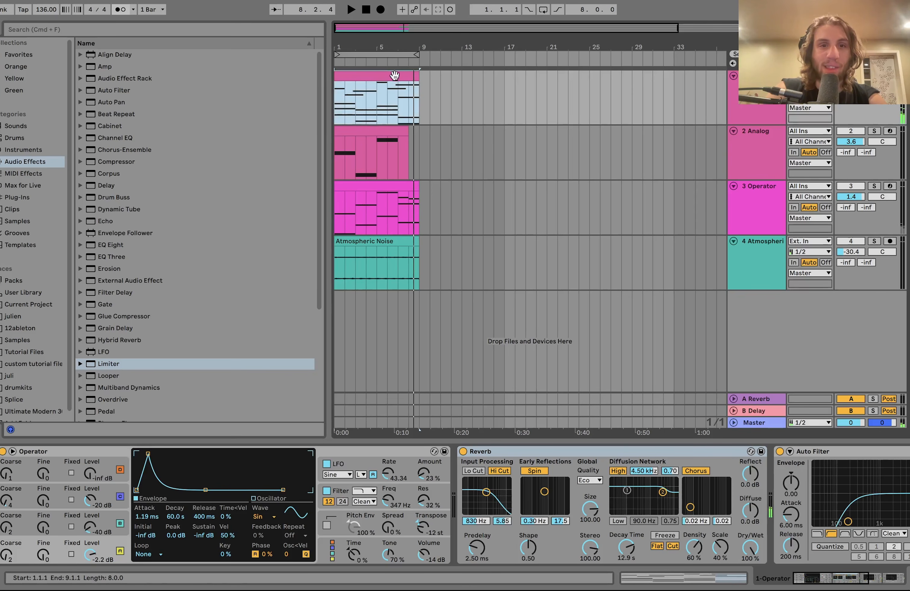
{"action": "left_click", "coordinate": [463, 451]}
{"action": "scroll", "coordinate": [461, 454], "scroll_direction": "right", "scroll_amount": 10}
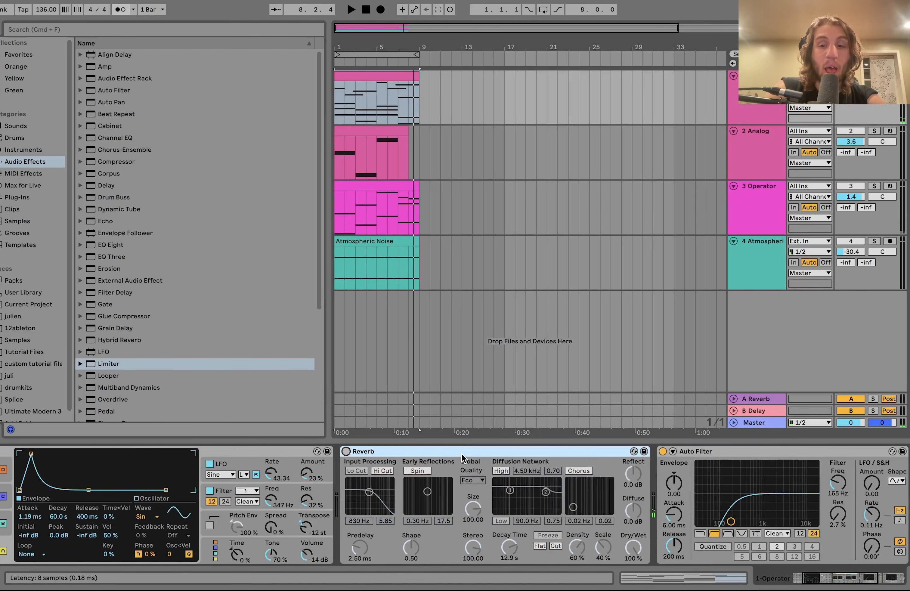
{"action": "left_click", "coordinate": [639, 452]}
{"action": "key", "text": "Delete"}
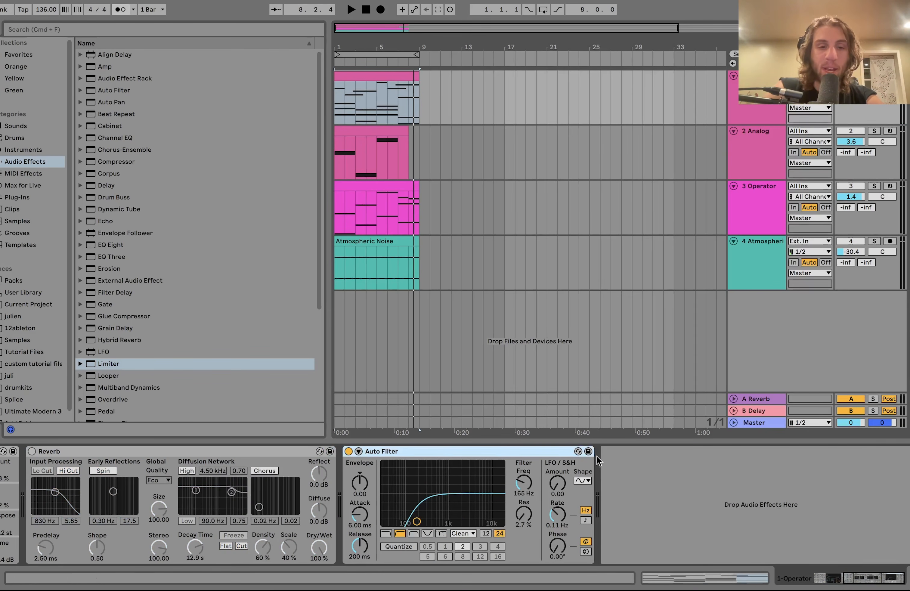
{"action": "left_click", "coordinate": [347, 451]}
{"action": "scroll", "coordinate": [348, 452], "scroll_direction": "left", "scroll_amount": 10}
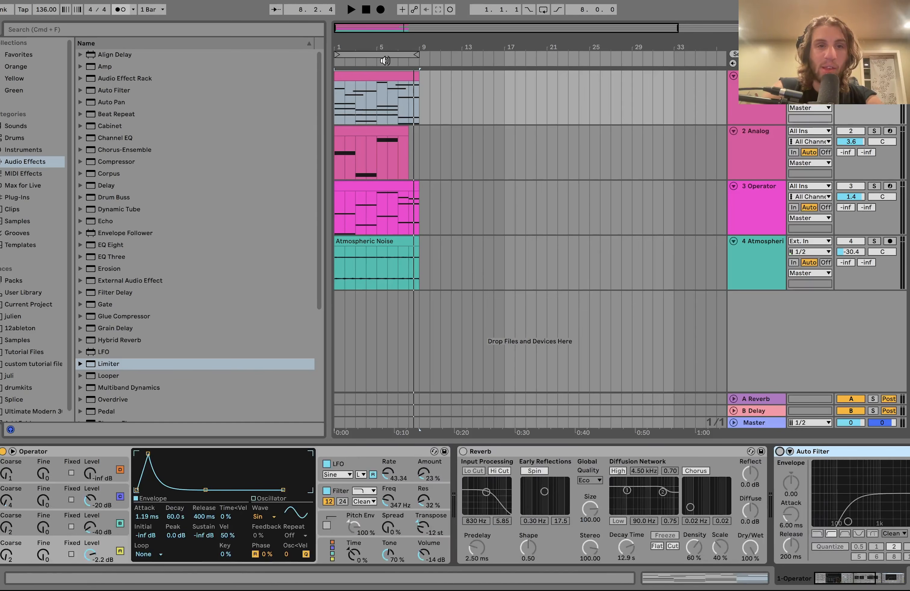
Step: Play the first track's MIDI clip with its notes open, and loop playback over bars 1 to 9
{"action": "key", "text": "space"}
{"action": "double_click", "coordinate": [379, 76]}
{"action": "left_click", "coordinate": [380, 78]}
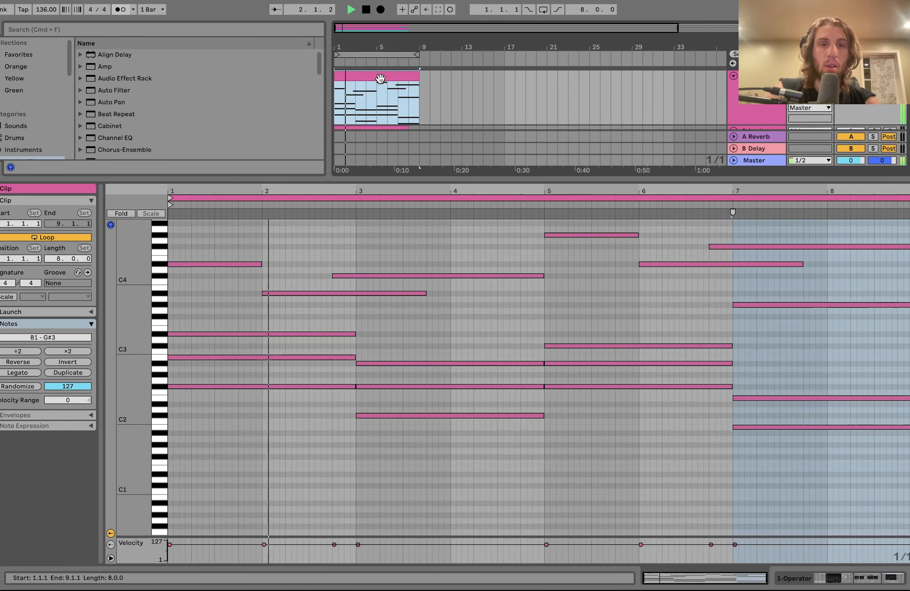
{"action": "key", "text": "super+l"}
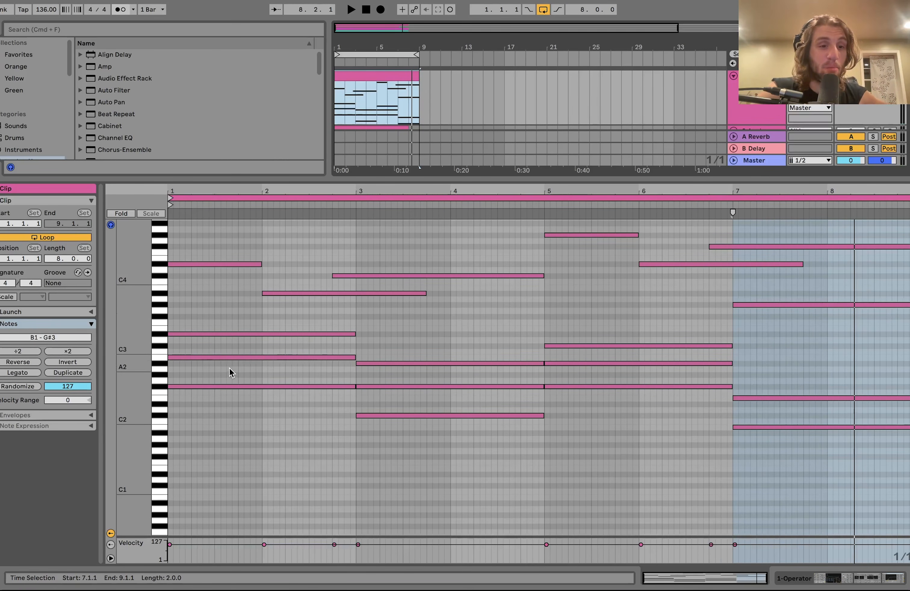
Step: Examine the clip's two-bar chords starting at bars 1, 3, 5 and 7 by selecting each chord's lower notes
{"action": "left_click_drag", "start_coordinate": [220, 364], "coordinate": [220, 324]}
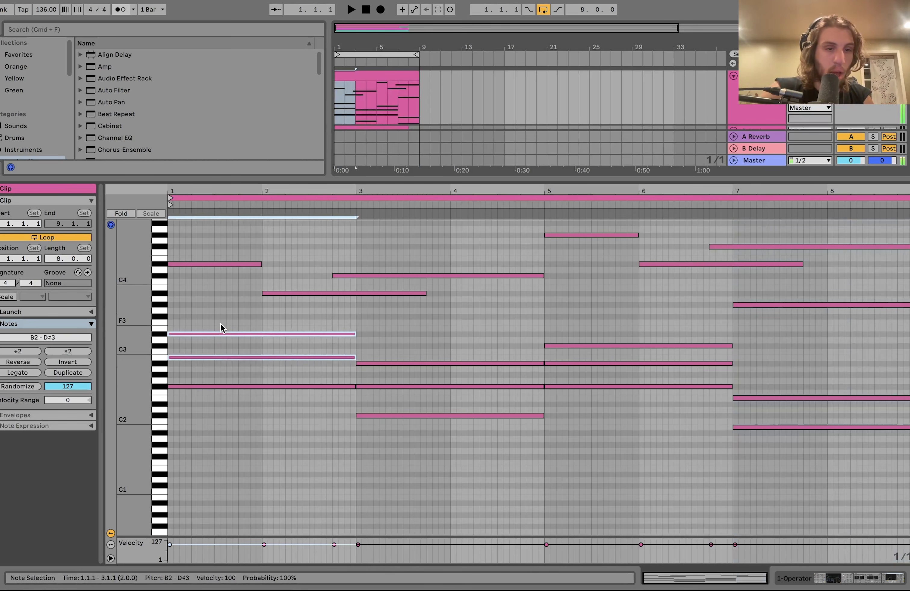
{"action": "left_click", "coordinate": [217, 386]}
{"action": "left_click_drag", "start_coordinate": [216, 312], "coordinate": [216, 360]}
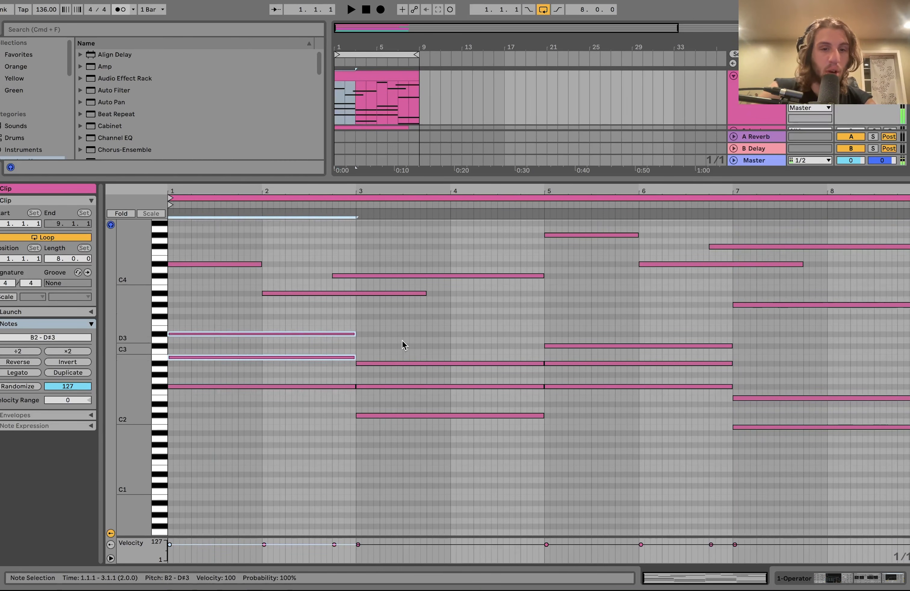
{"action": "left_click_drag", "start_coordinate": [396, 339], "coordinate": [396, 501]}
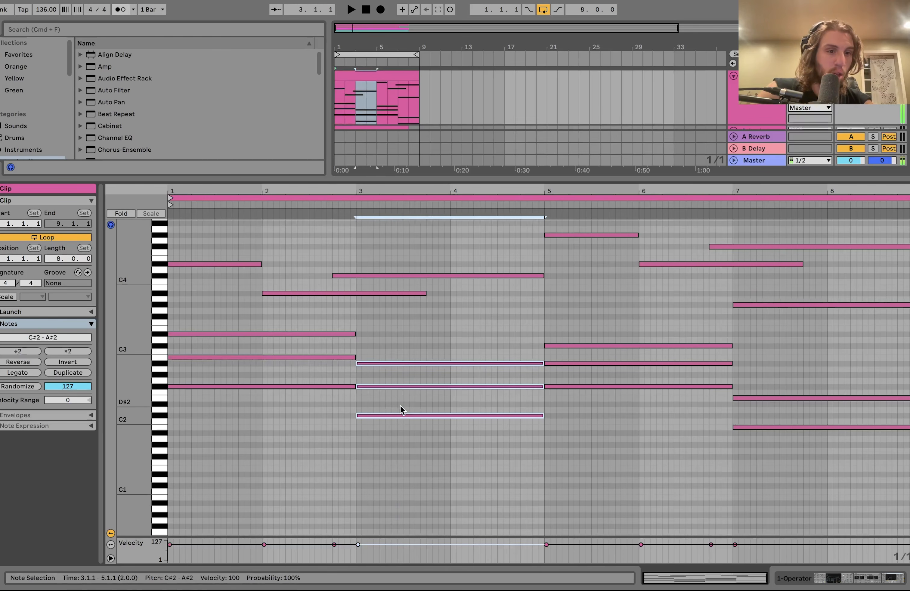
{"action": "left_click_drag", "start_coordinate": [398, 399], "coordinate": [398, 319]}
{"action": "left_click_drag", "start_coordinate": [575, 375], "coordinate": [575, 336]}
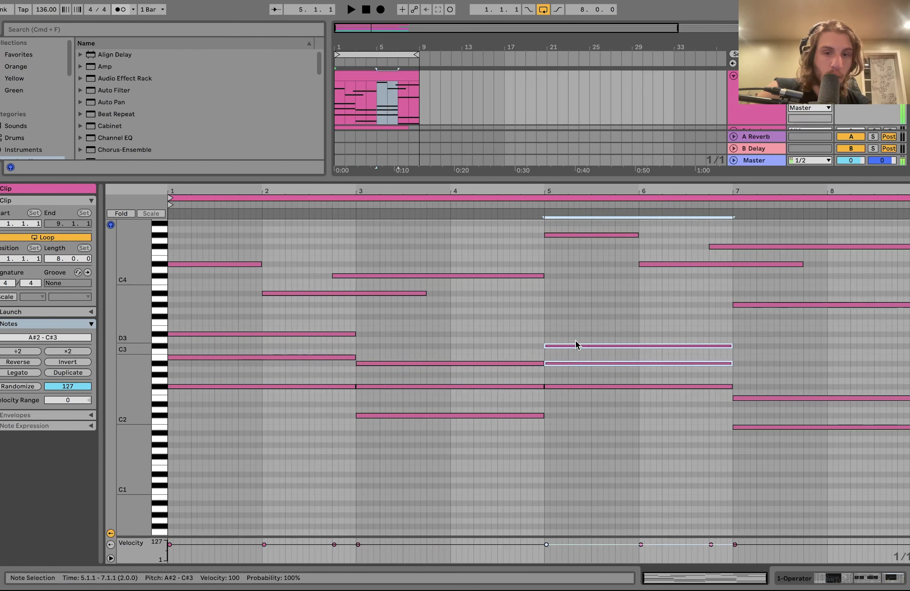
{"action": "mouse_move", "coordinate": [583, 367]}
{"action": "left_mouse_down"}
{"action": "mouse_move", "coordinate": [584, 345]}
{"action": "mouse_move", "coordinate": [583, 405]}
{"action": "mouse_move", "coordinate": [593, 423]}
{"action": "mouse_move", "coordinate": [591, 349]}
{"action": "mouse_move", "coordinate": [587, 372]}
{"action": "mouse_move", "coordinate": [584, 347]}
{"action": "left_mouse_up"}
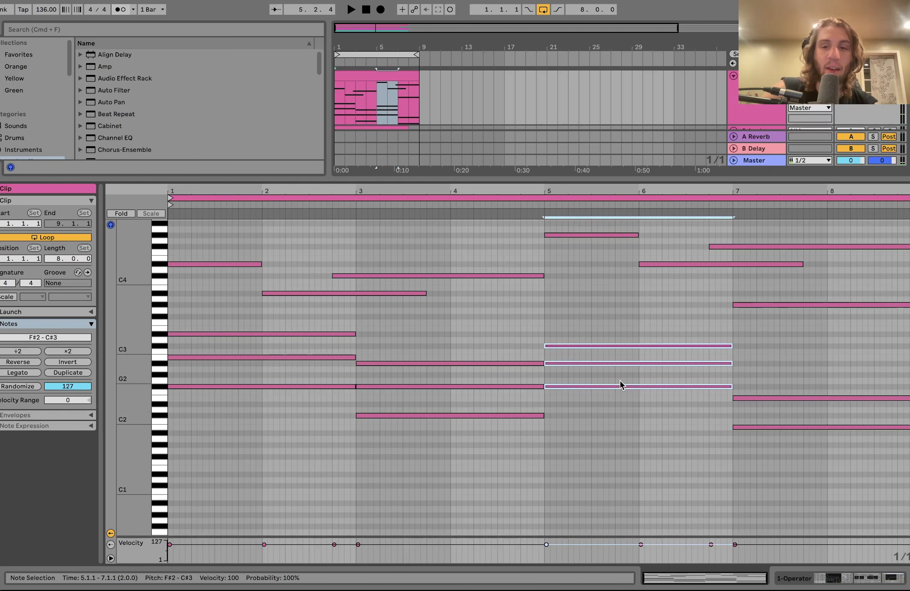
{"action": "left_click_drag", "start_coordinate": [759, 472], "coordinate": [762, 380]}
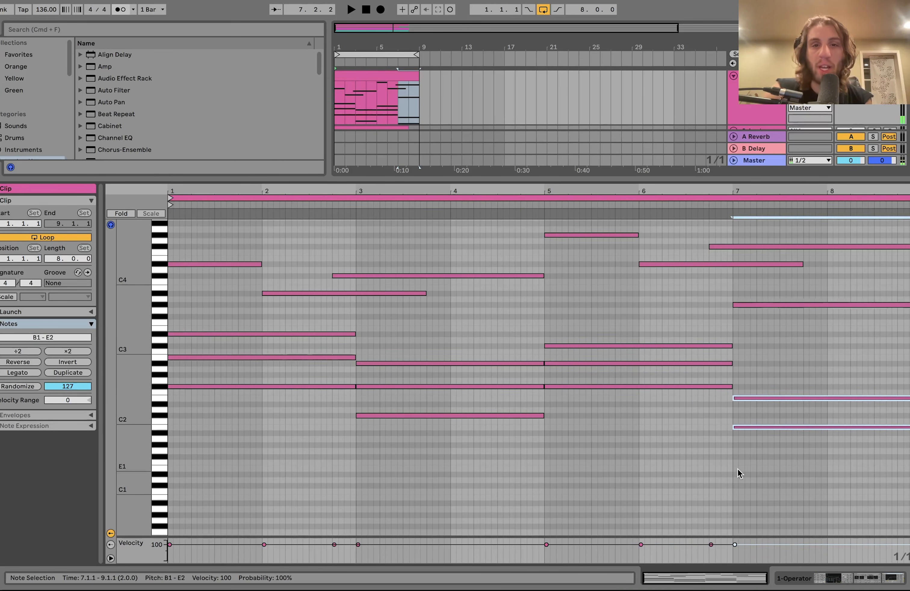
Step: Examine the clip's upper melody line by selecting its notes one after another from bar 1 to bar 7
{"action": "left_click_drag", "start_coordinate": [241, 248], "coordinate": [241, 291]}
{"action": "left_click_drag", "start_coordinate": [286, 276], "coordinate": [290, 303]}
{"action": "left_click_drag", "start_coordinate": [479, 263], "coordinate": [479, 306]}
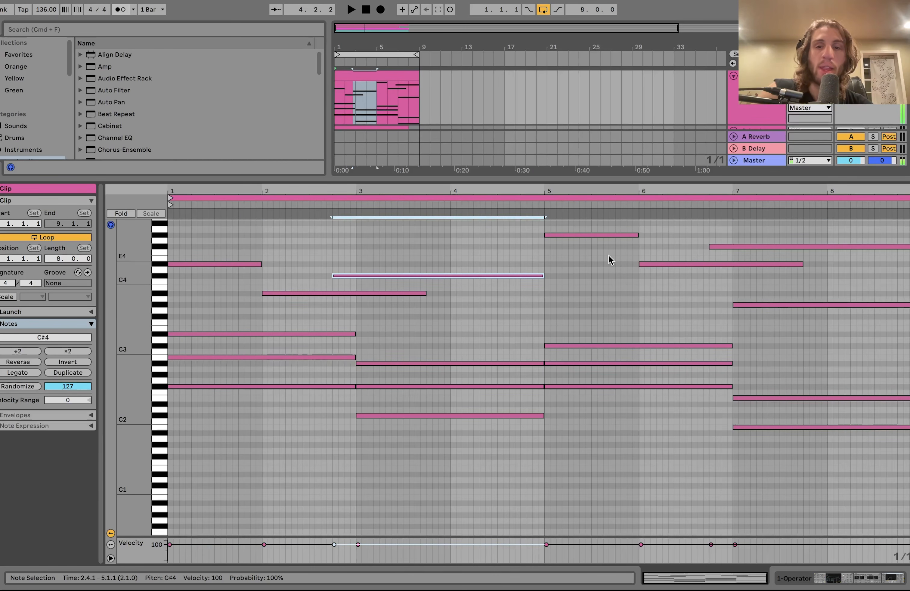
{"action": "left_click_drag", "start_coordinate": [590, 297], "coordinate": [591, 232]}
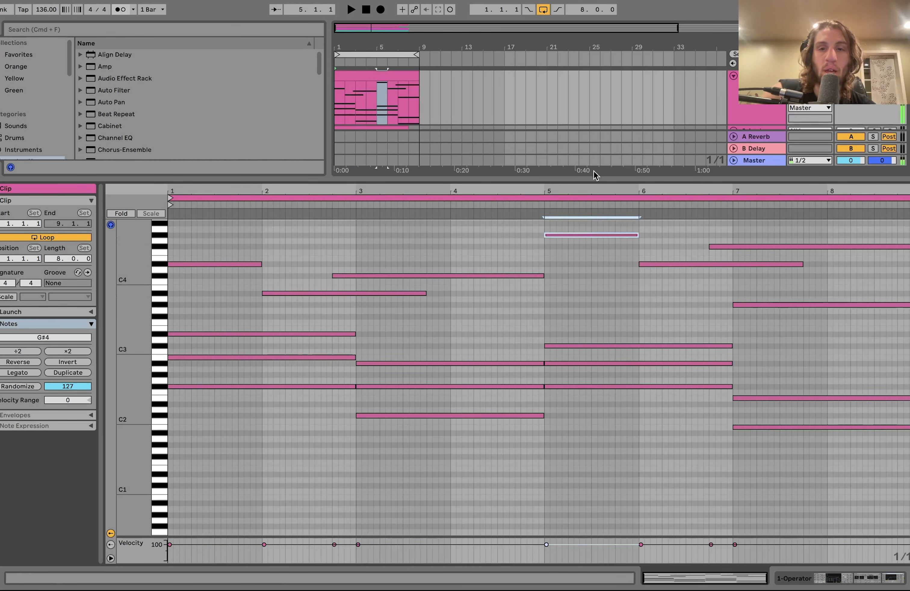
{"action": "left_click_drag", "start_coordinate": [670, 290], "coordinate": [672, 237]}
{"action": "left_click_drag", "start_coordinate": [790, 255], "coordinate": [790, 197]}
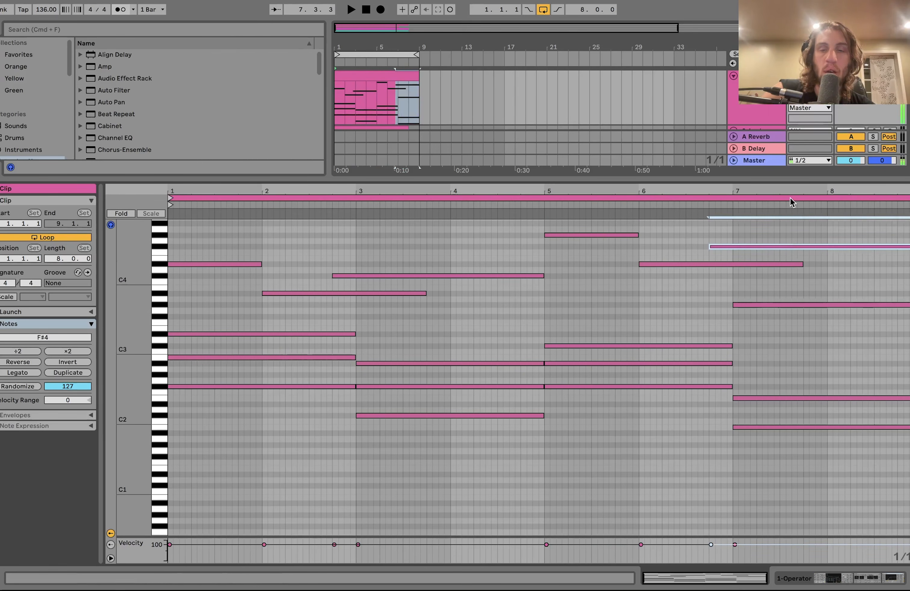
Step: Play the clip briefly, bring back the first track's device chain, and select Operator and the whole clip
{"action": "key", "text": "space"}
{"action": "double_click", "coordinate": [744, 103]}
{"action": "key", "text": "space"}
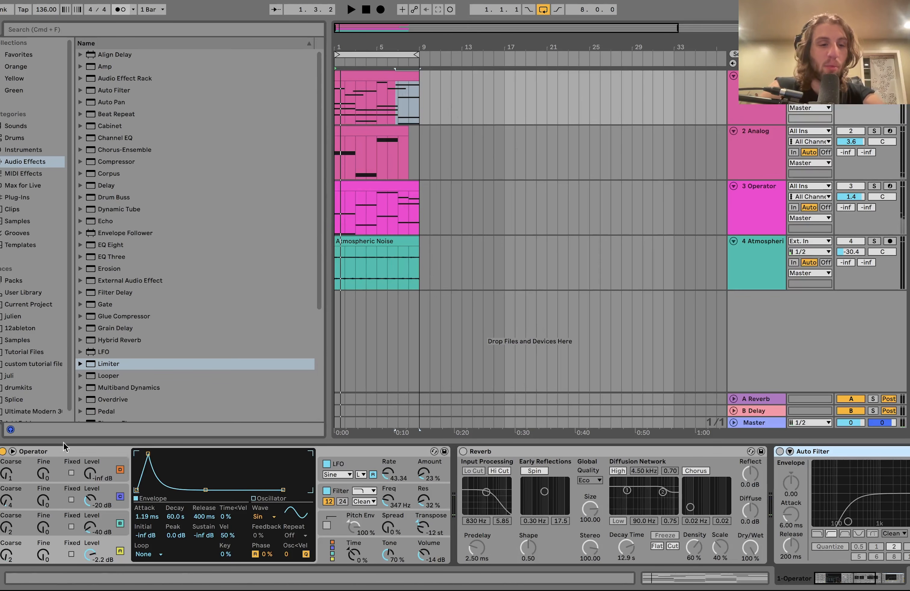
{"action": "left_click", "coordinate": [62, 451]}
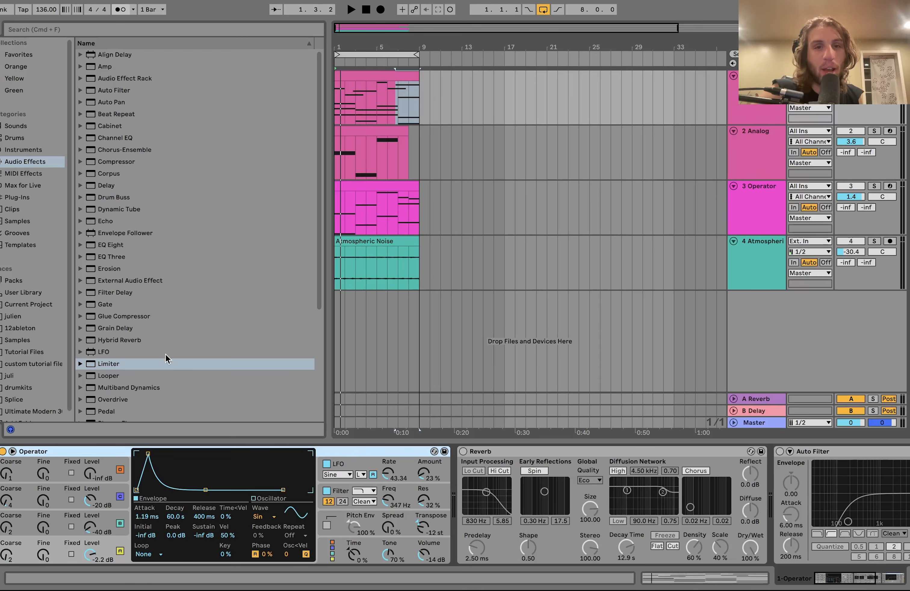
{"action": "left_click", "coordinate": [404, 75]}
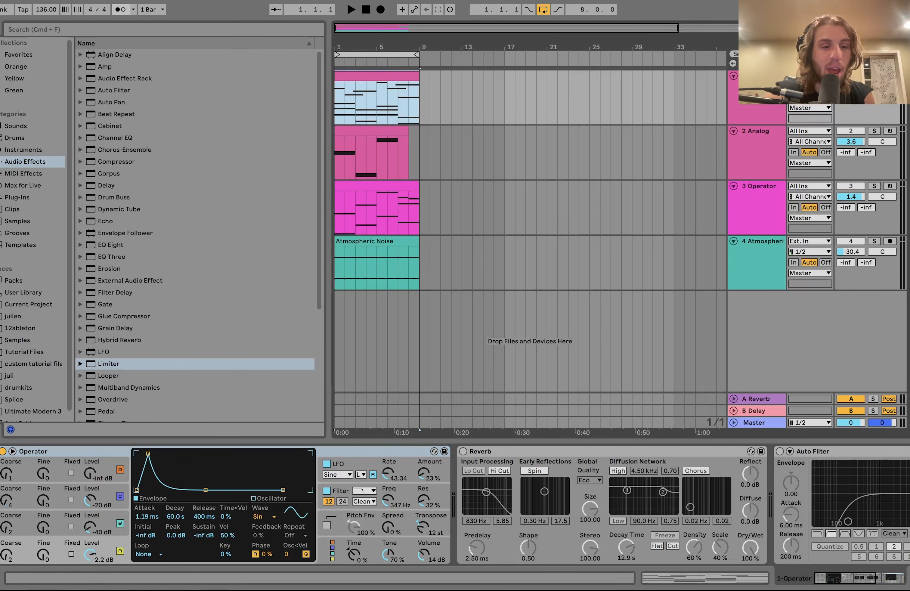
Step: Inspect the envelope settings of Operator's oscillators B and A, and listen to the dry sound
{"action": "left_click", "coordinate": [106, 519]}
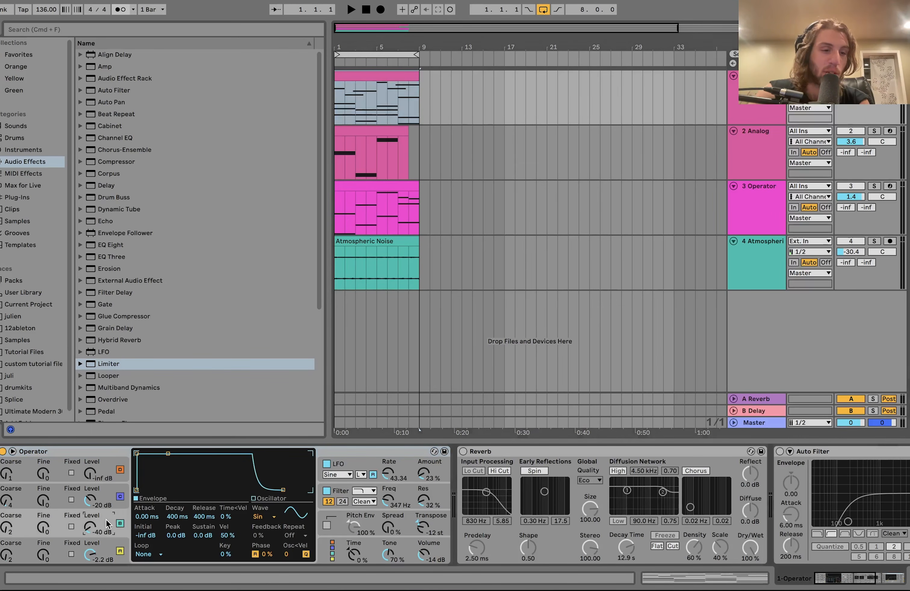
{"action": "left_click", "coordinate": [109, 554]}
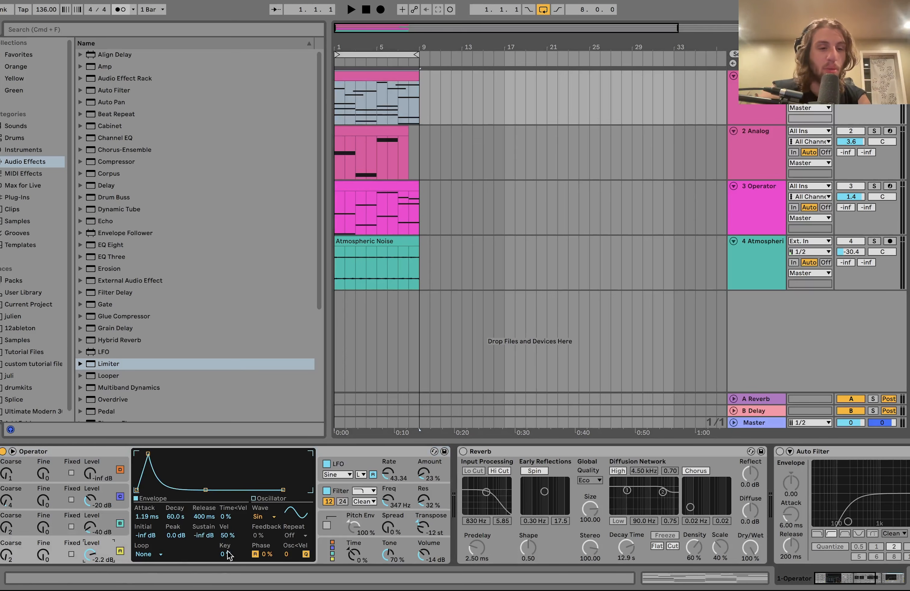
{"action": "key", "text": "space"}
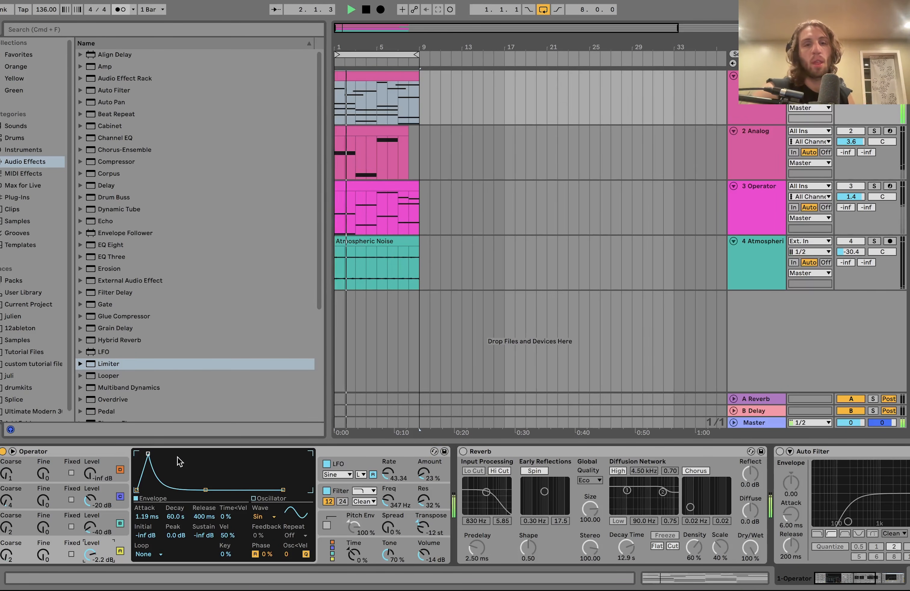
{"action": "key", "text": "space"}
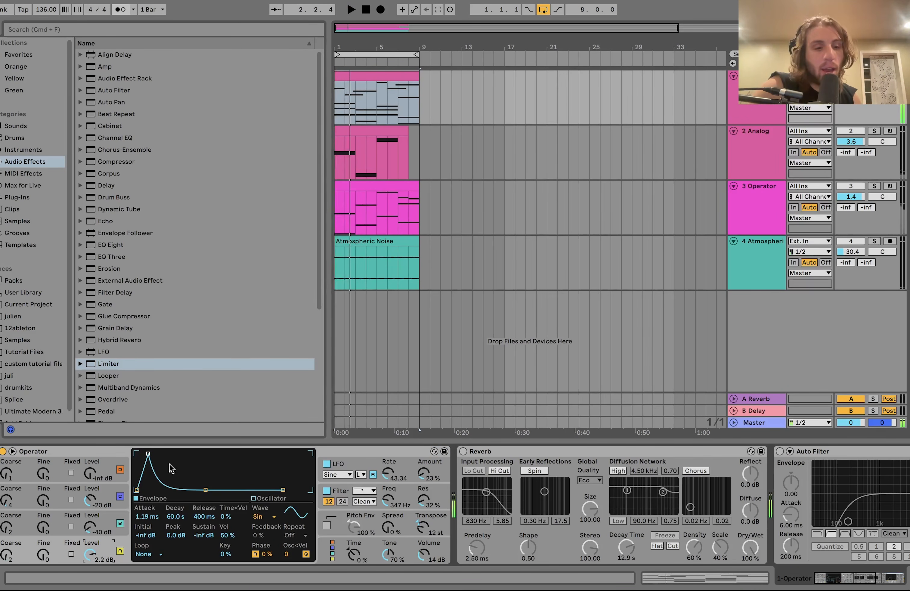
Step: Inspect the settings of Operator's oscillators B and C, its filter, and its LFO
{"action": "left_click", "coordinate": [93, 524]}
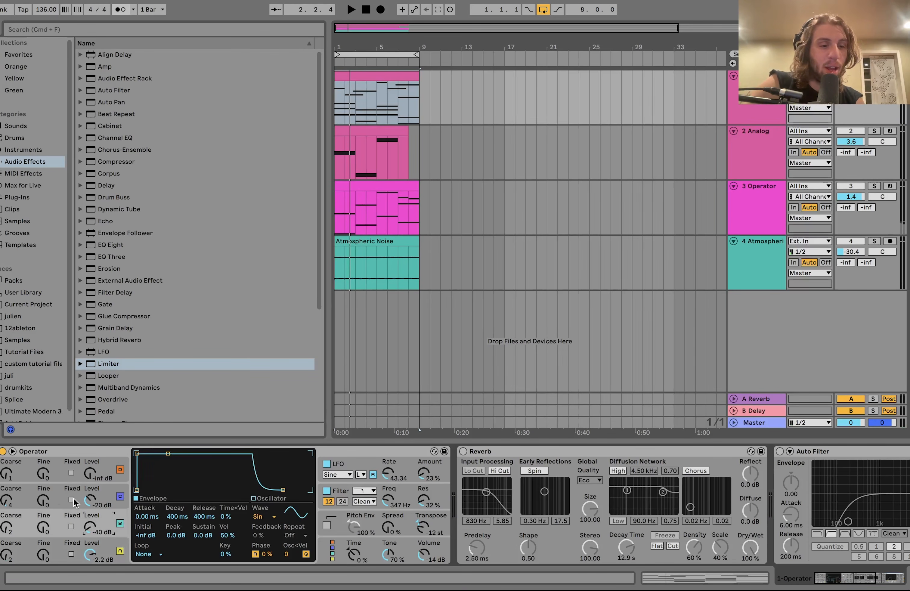
{"action": "left_click", "coordinate": [101, 500]}
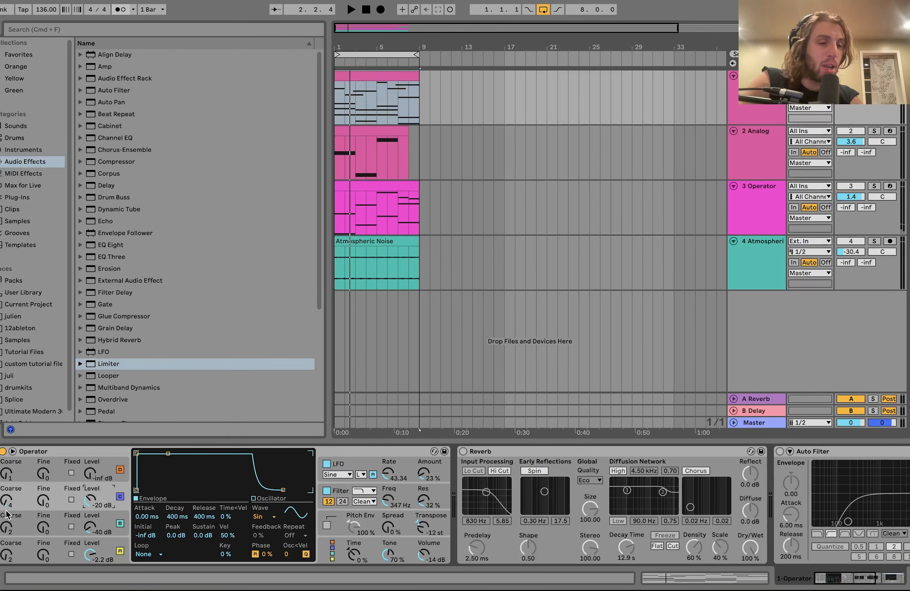
{"action": "left_click", "coordinate": [410, 503]}
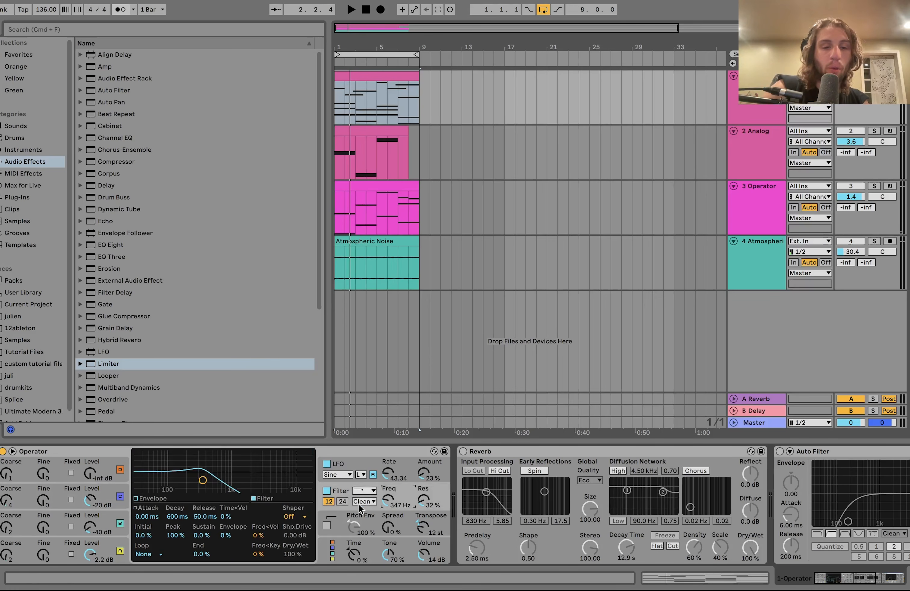
{"action": "left_click", "coordinate": [391, 471]}
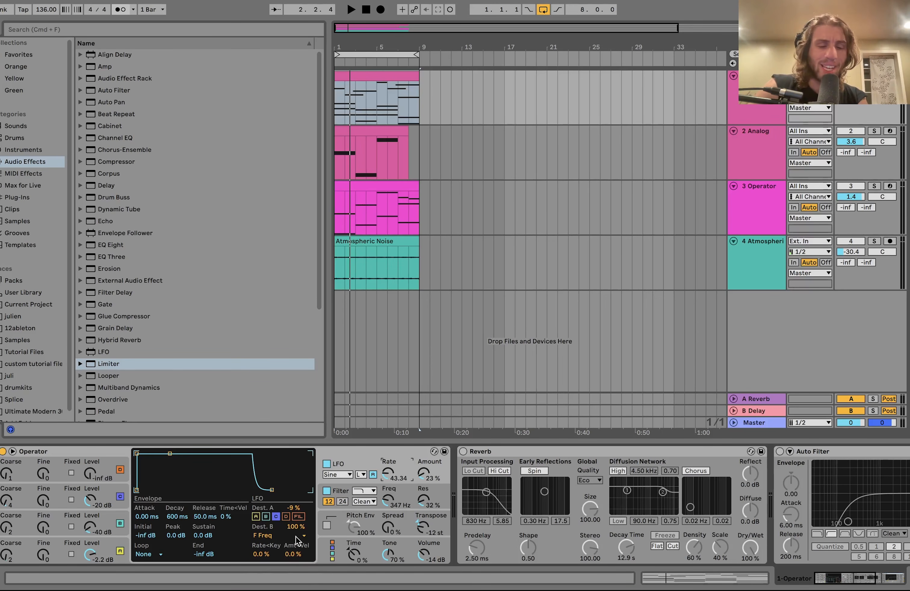
Step: Play the dry Operator sound briefly, and switch the first track's Reverb and Auto Filter back on
{"action": "key", "text": "space"}
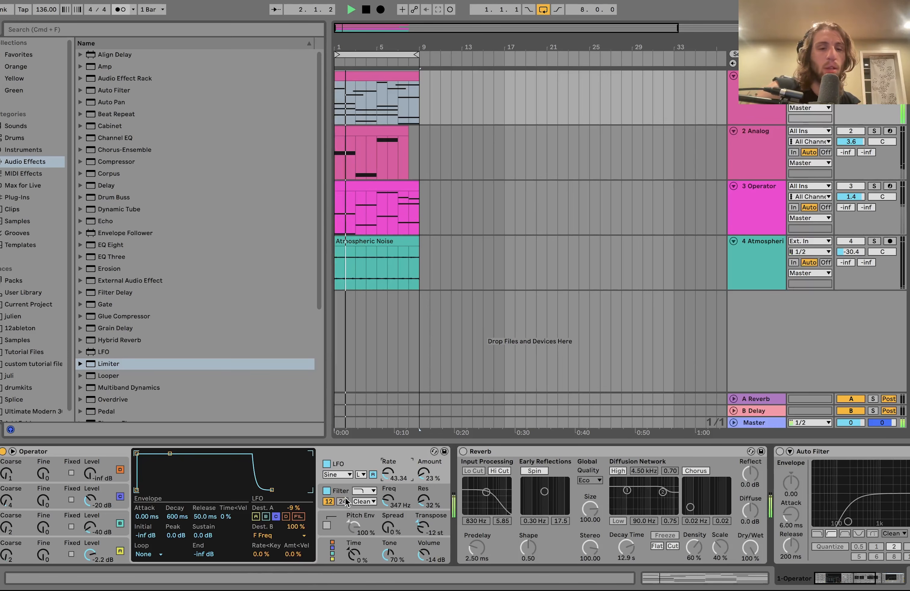
{"action": "key", "text": "space"}
{"action": "scroll", "coordinate": [345, 495], "scroll_direction": "right", "scroll_amount": 8}
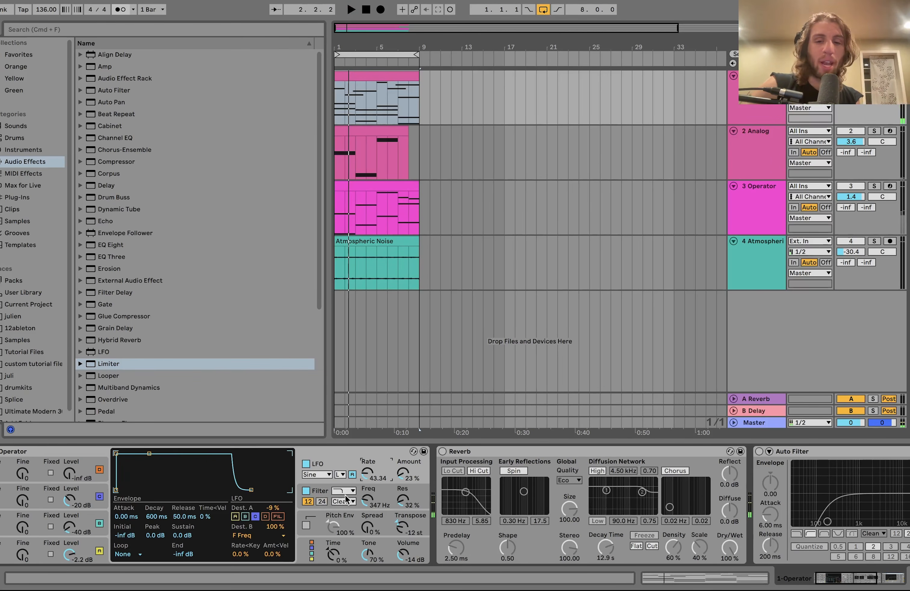
{"action": "left_click", "coordinate": [134, 452]}
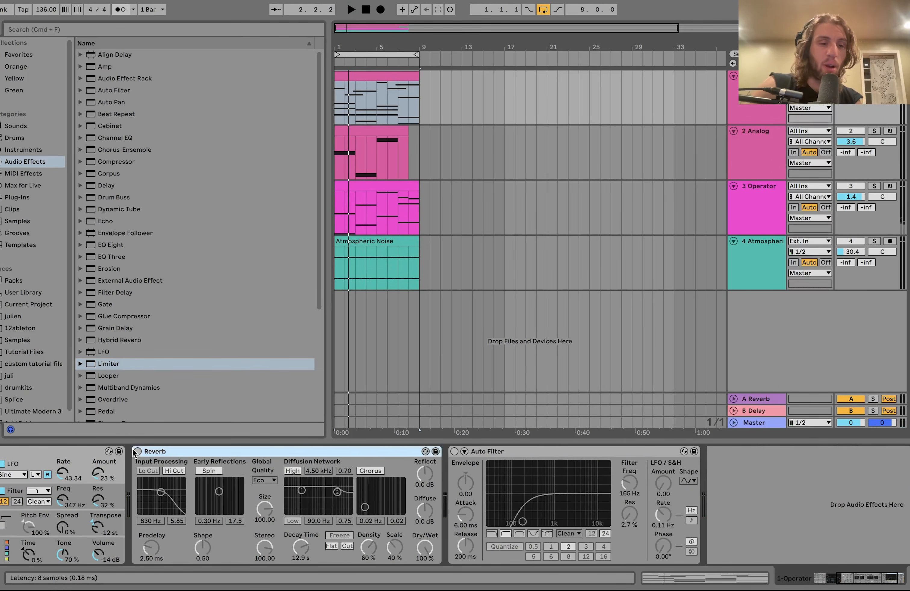
{"action": "left_click", "coordinate": [455, 452]}
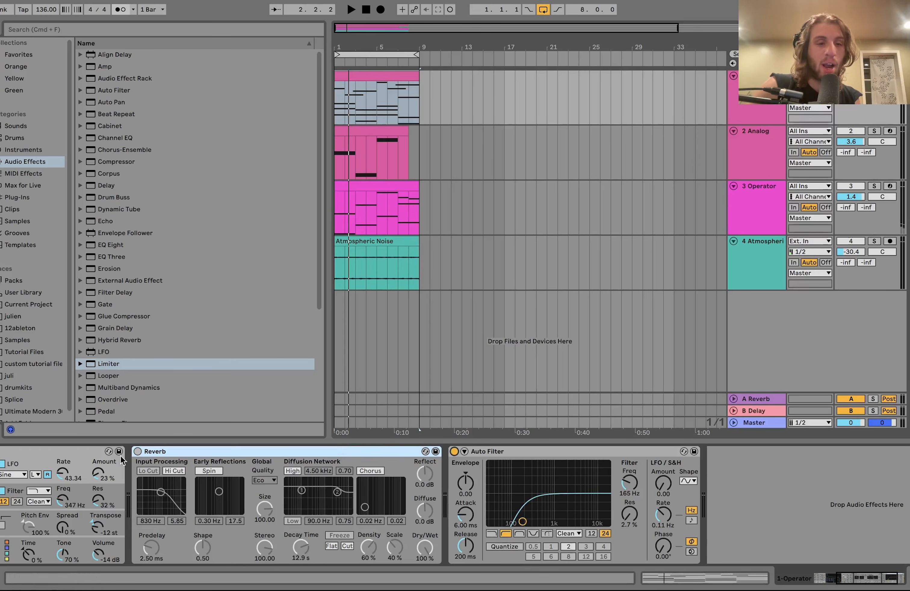
{"action": "left_click", "coordinate": [138, 451]}
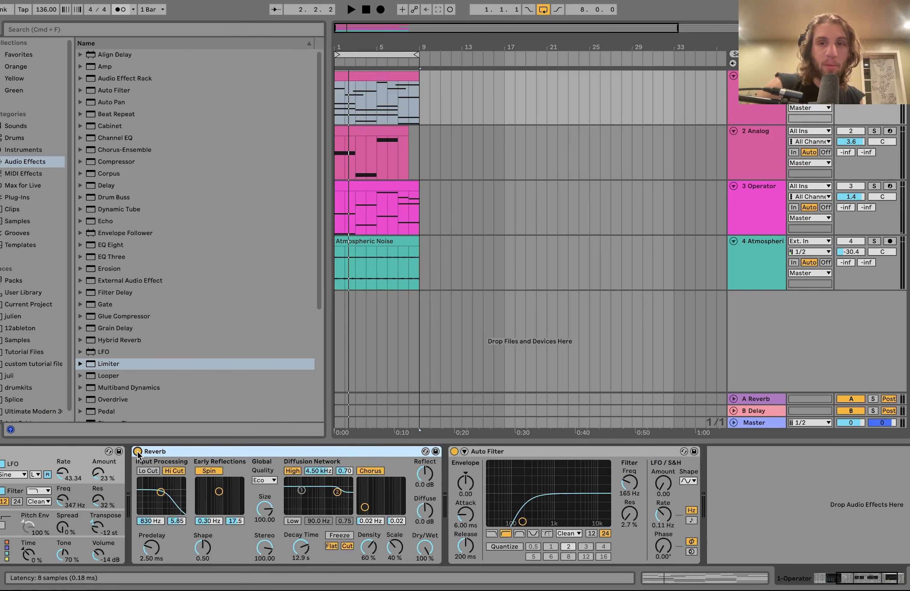
Step: Listen to the first track with its effects on, and review its Operator and Reverb settings between playbacks
{"action": "key", "text": "space"}
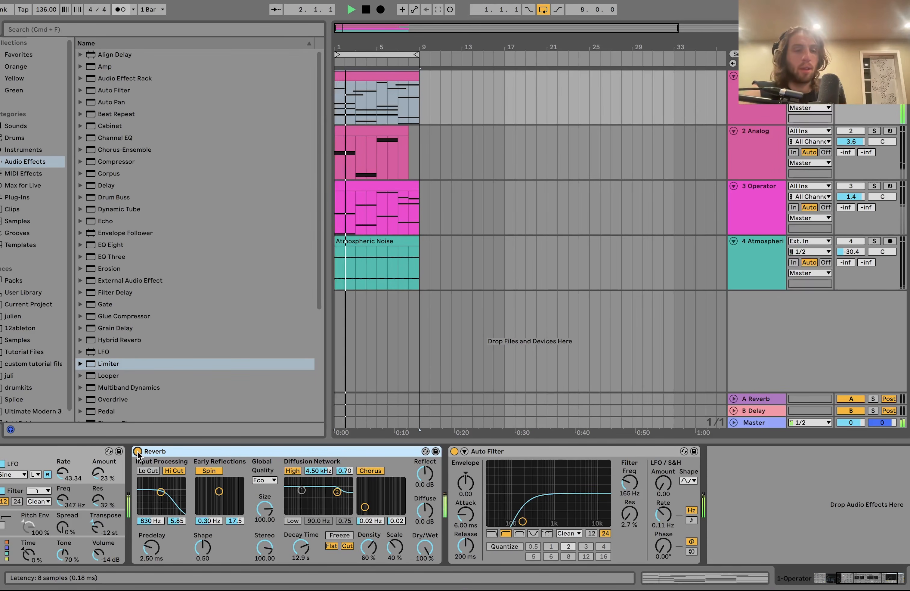
{"action": "key", "text": "space"}
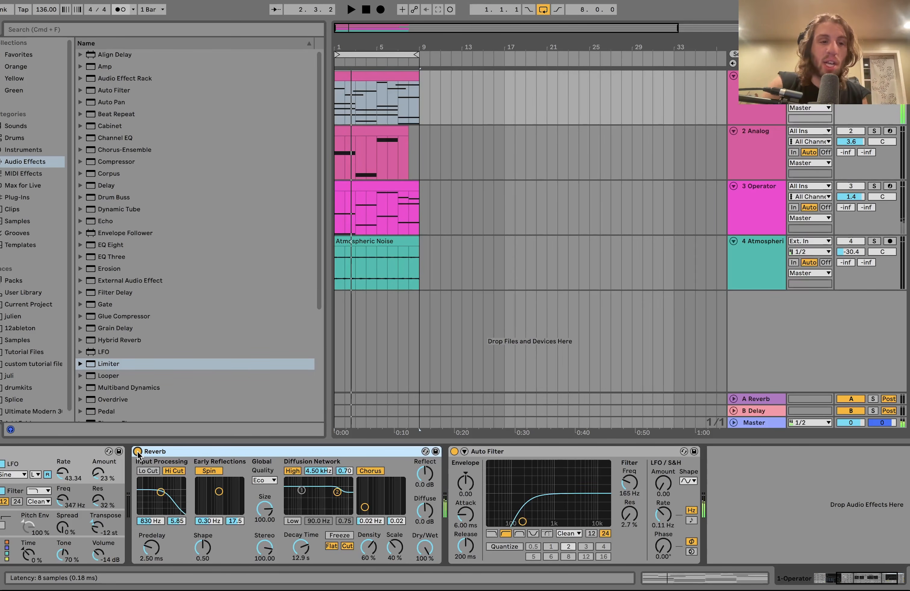
{"action": "scroll", "coordinate": [212, 506], "scroll_direction": "left", "scroll_amount": 5}
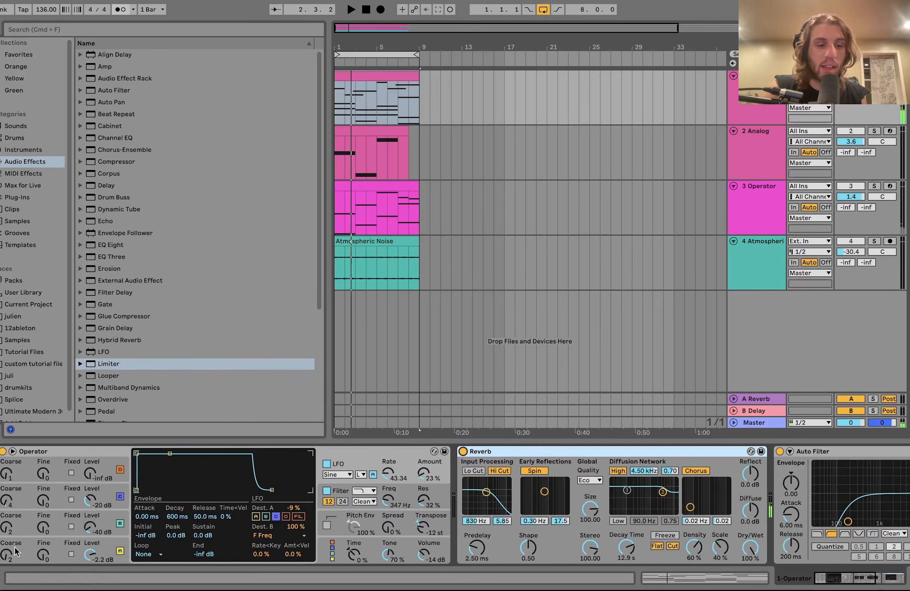
{"action": "scroll", "coordinate": [306, 519], "scroll_direction": "right", "scroll_amount": 4}
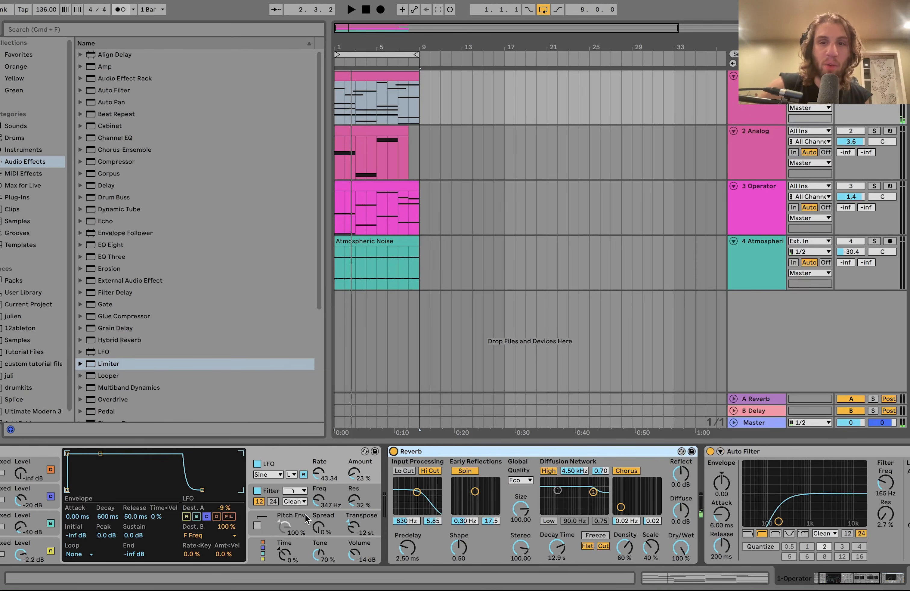
{"action": "key", "text": "space"}
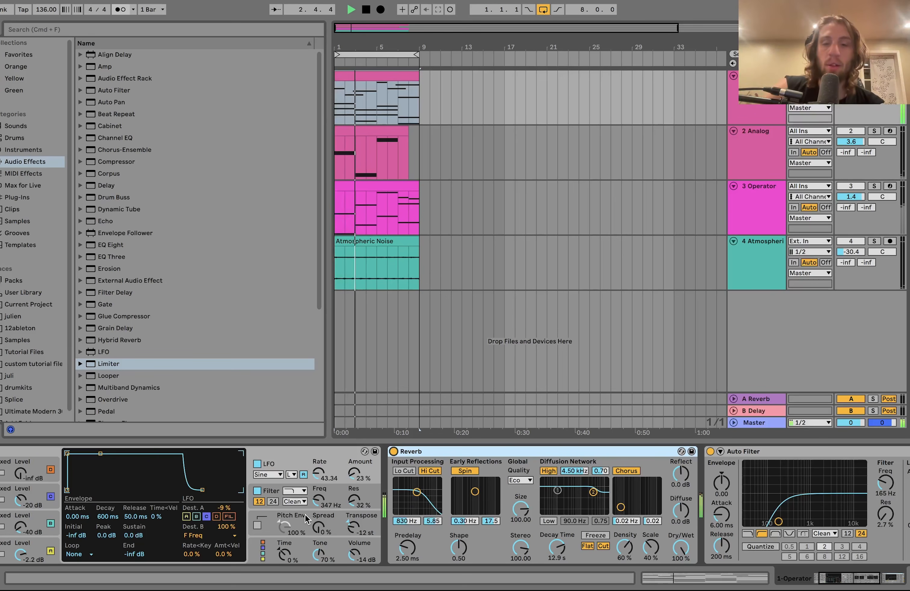
{"action": "key", "text": "space"}
Step: View the Analog track's devices, return to the first track, and look through its chain from Operator to Auto Filter
{"action": "left_click", "coordinate": [765, 147]}
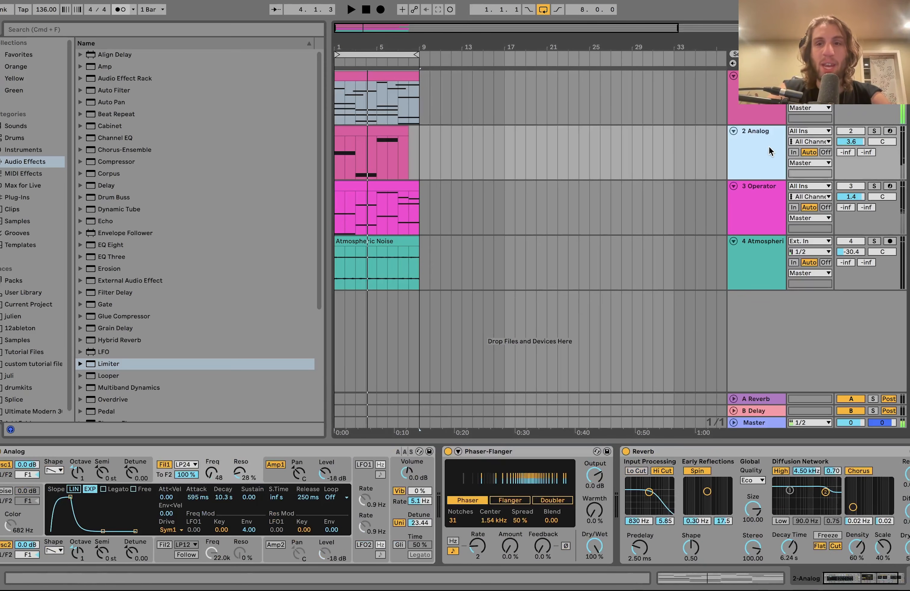
{"action": "left_click", "coordinate": [759, 111]}
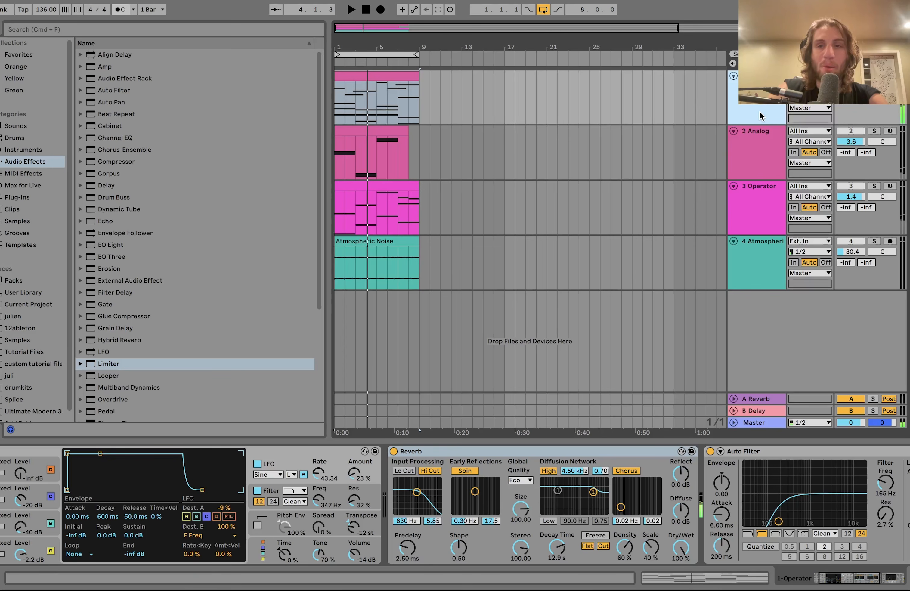
{"action": "left_click", "coordinate": [331, 503]}
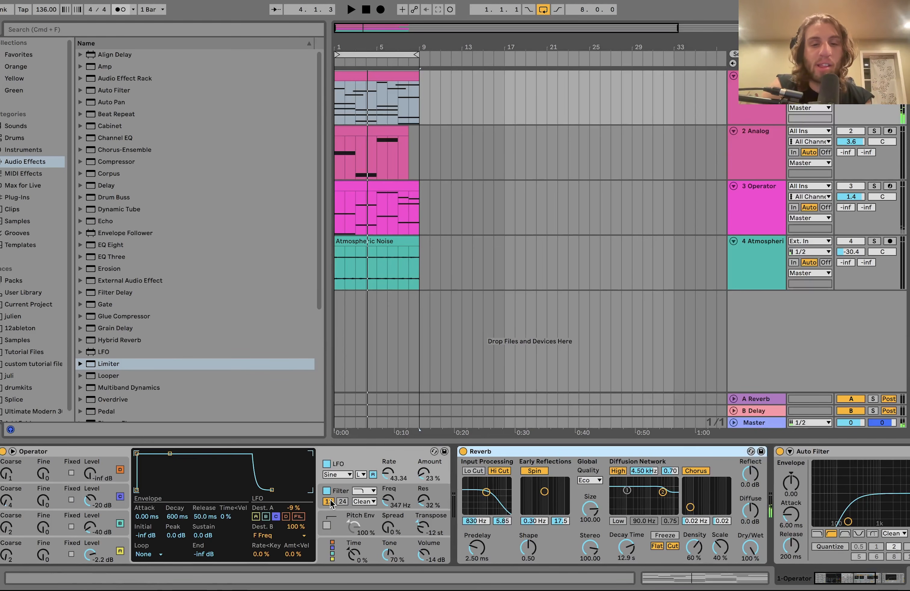
{"action": "scroll", "coordinate": [547, 496], "scroll_direction": "right", "scroll_amount": 10}
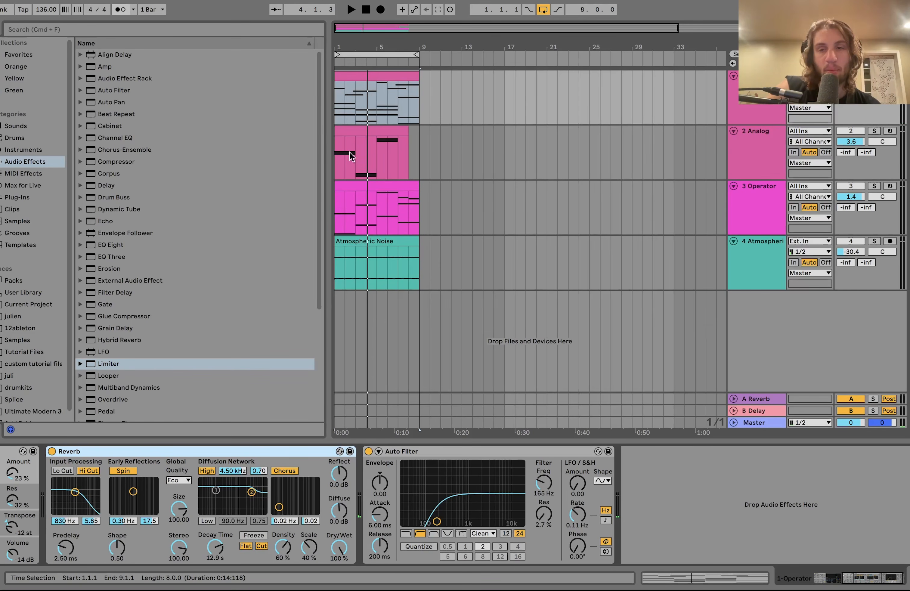
Step: Solo the Analog track, bring up its devices, and play it on its own
{"action": "left_click", "coordinate": [875, 131]}
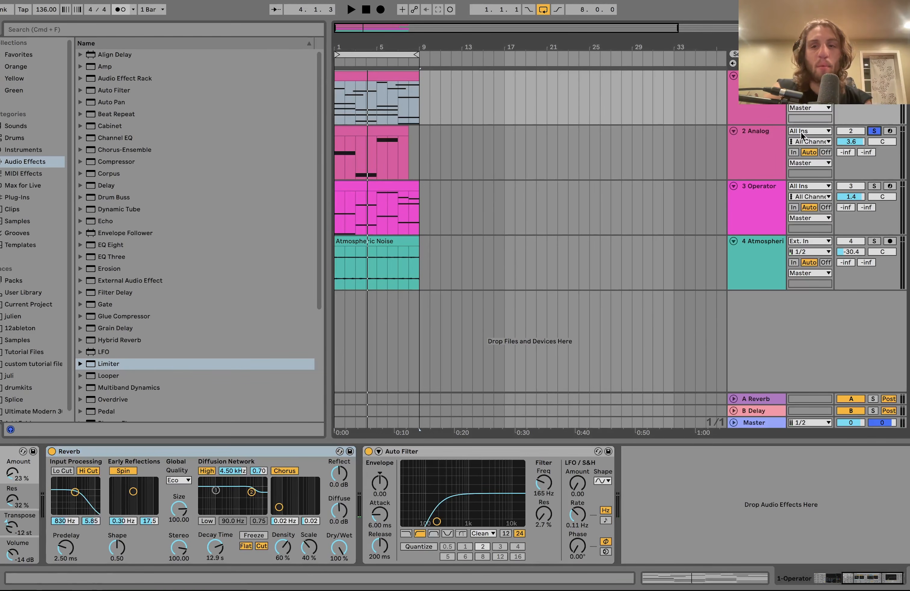
{"action": "left_click", "coordinate": [741, 142]}
{"action": "key", "text": "space"}
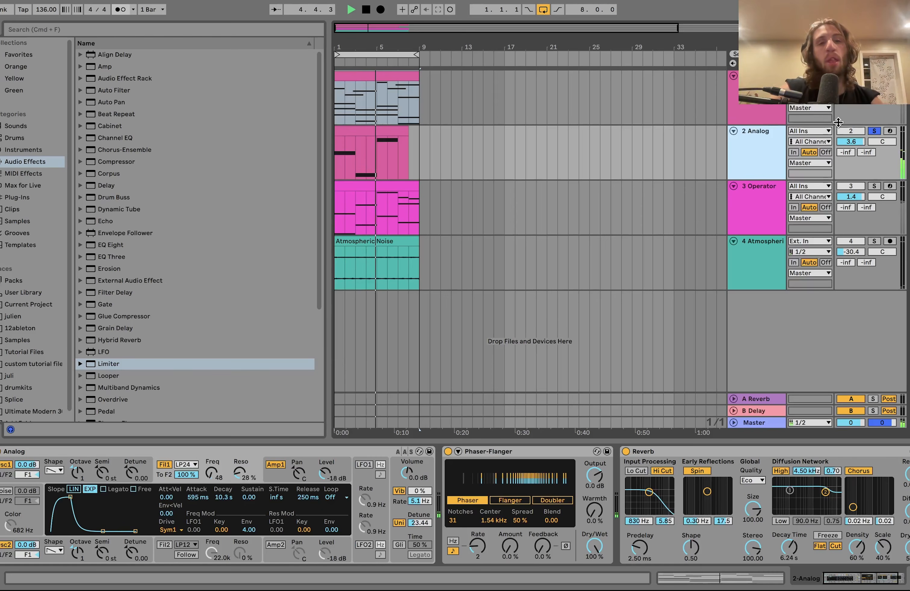
{"action": "key", "text": "space"}
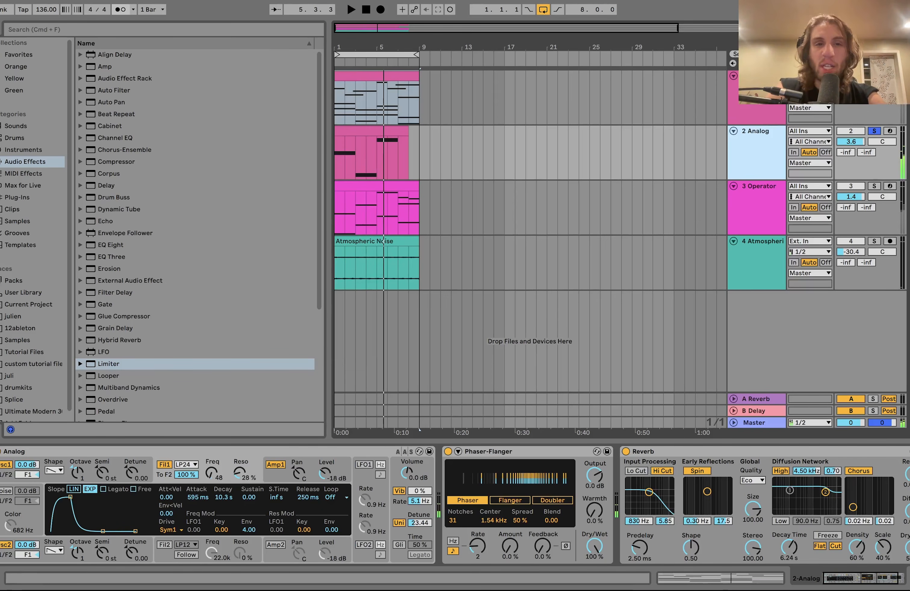
Step: Play the full mix from bar 1 without any solo, keeping the Analog track selected
{"action": "key", "text": "space"}
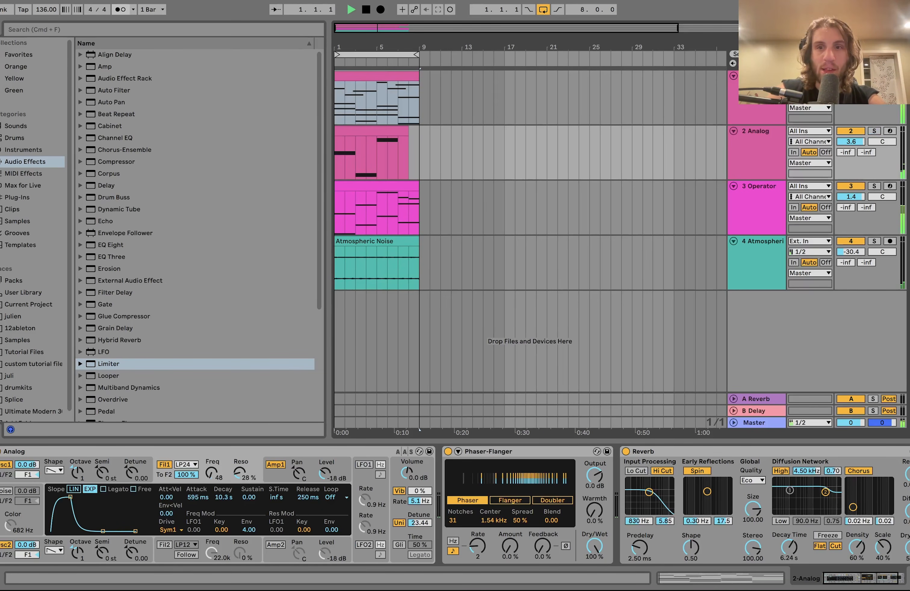
{"action": "left_click", "coordinate": [755, 144]}
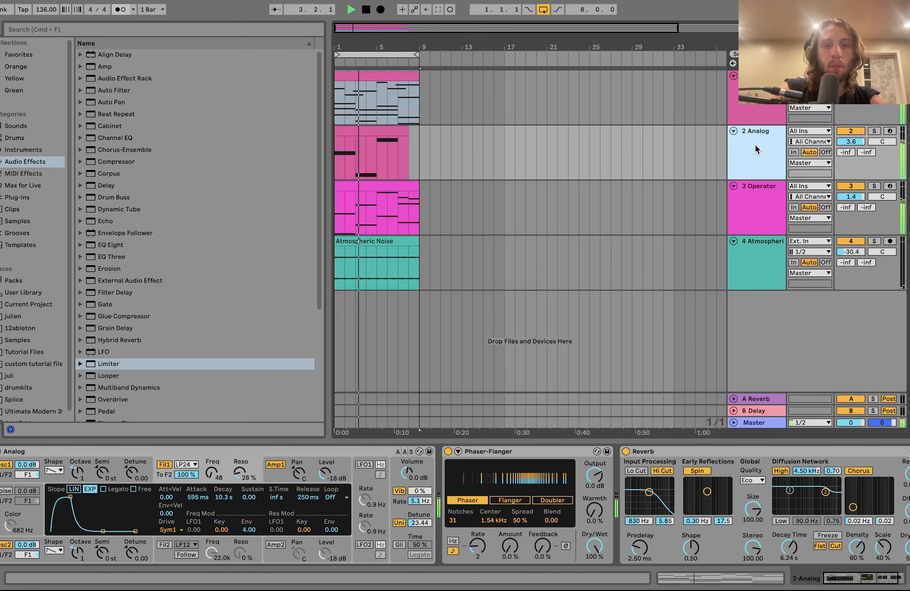
{"action": "key", "text": "space"}
Step: Mute the Analog and third Operator tracks, select the first track, and reactivate the muted tracks
{"action": "left_click", "coordinate": [853, 130]}
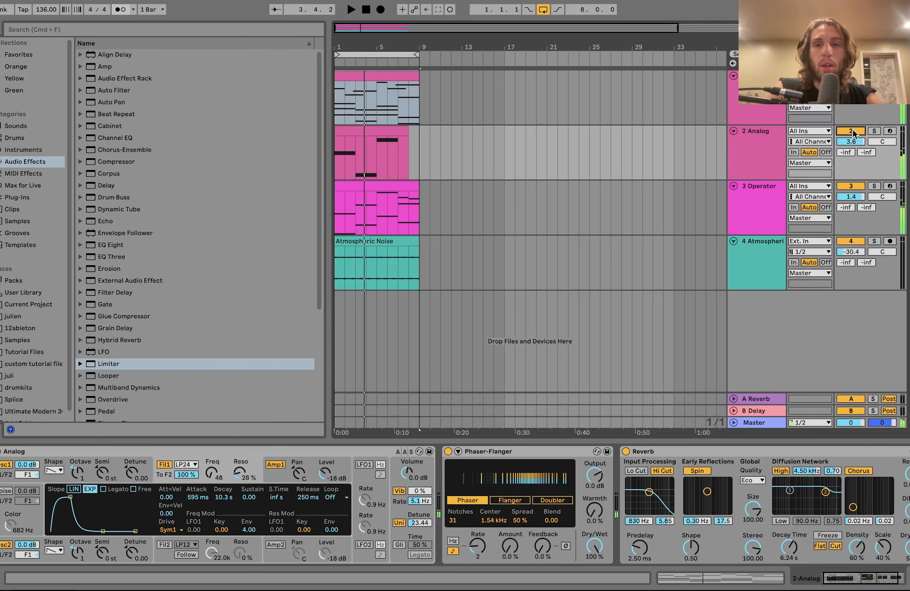
{"action": "left_click", "coordinate": [851, 187]}
{"action": "left_click", "coordinate": [851, 76]}
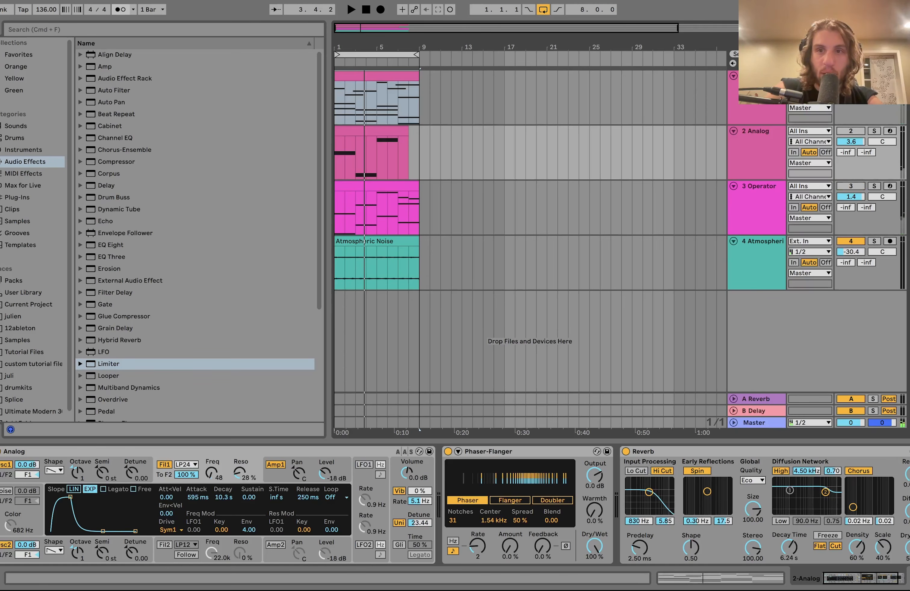
{"action": "left_click", "coordinate": [759, 98]}
{"action": "left_click", "coordinate": [851, 76]}
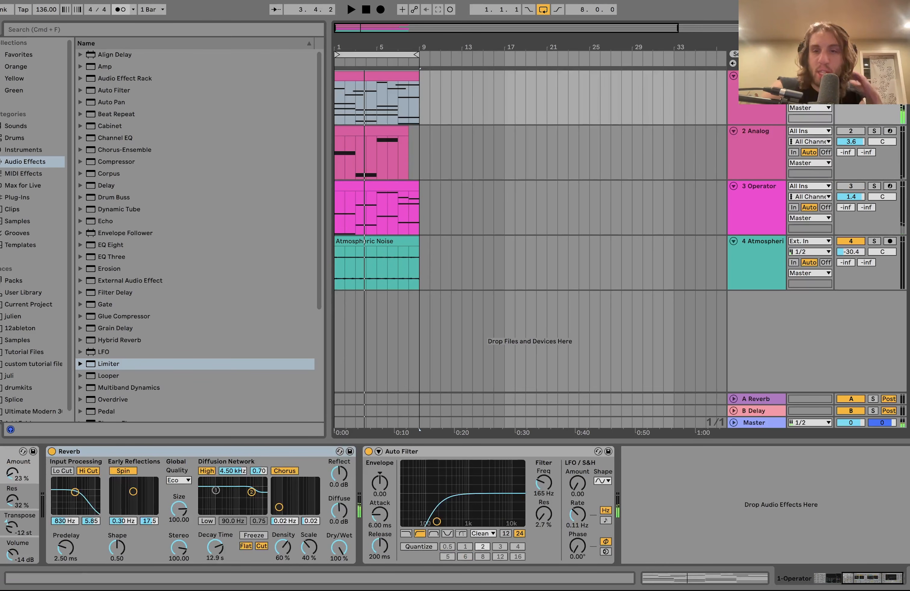
{"action": "left_click", "coordinate": [850, 186]}
{"action": "left_click", "coordinate": [853, 131]}
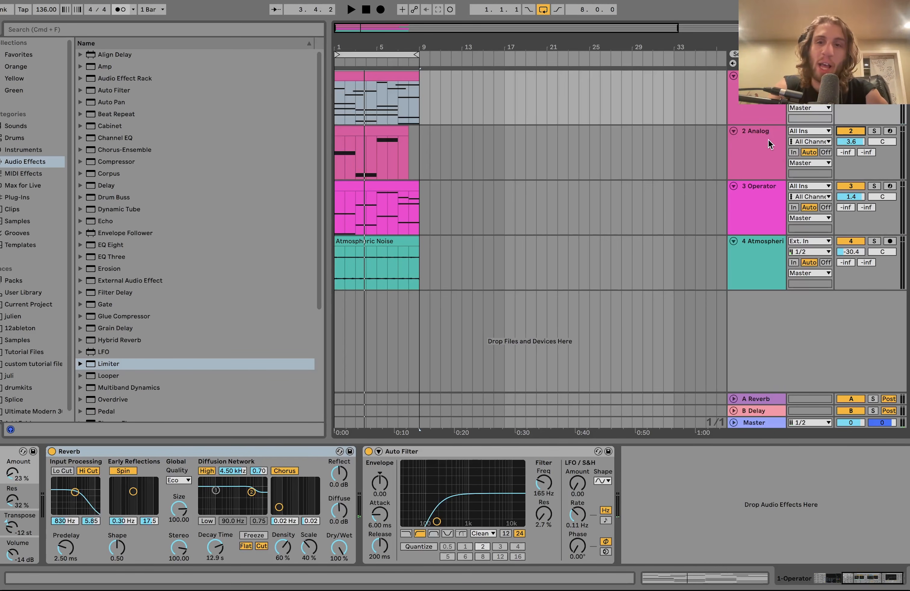
Step: Select the Analog track and its clip, and listen to it within the full mix
{"action": "left_click", "coordinate": [763, 96]}
{"action": "left_click", "coordinate": [771, 150]}
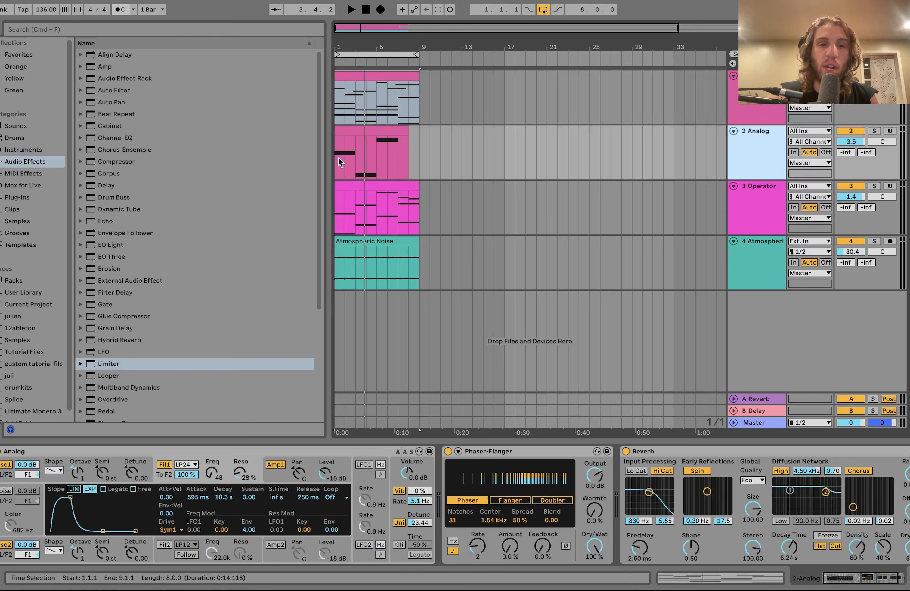
{"action": "left_click", "coordinate": [373, 129]}
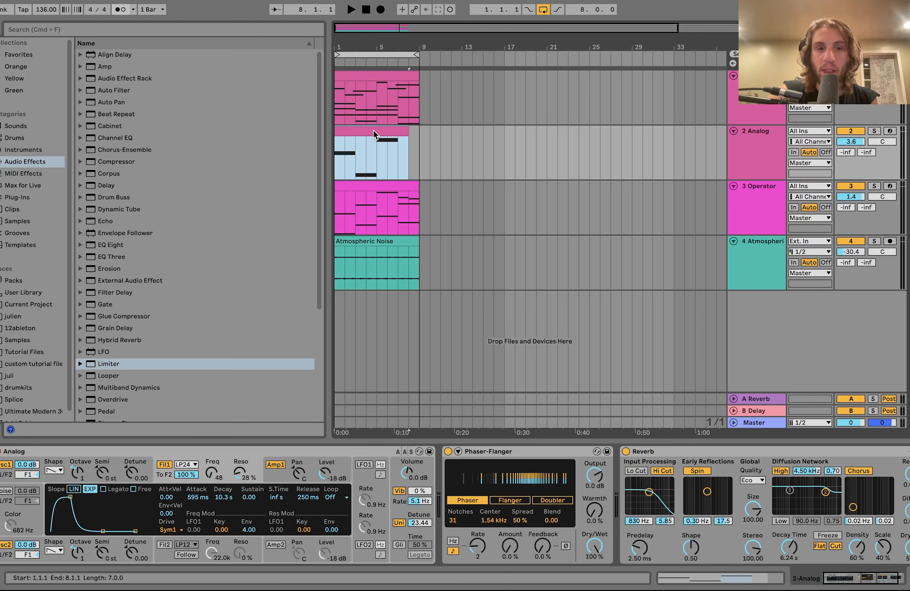
{"action": "key", "text": "space"}
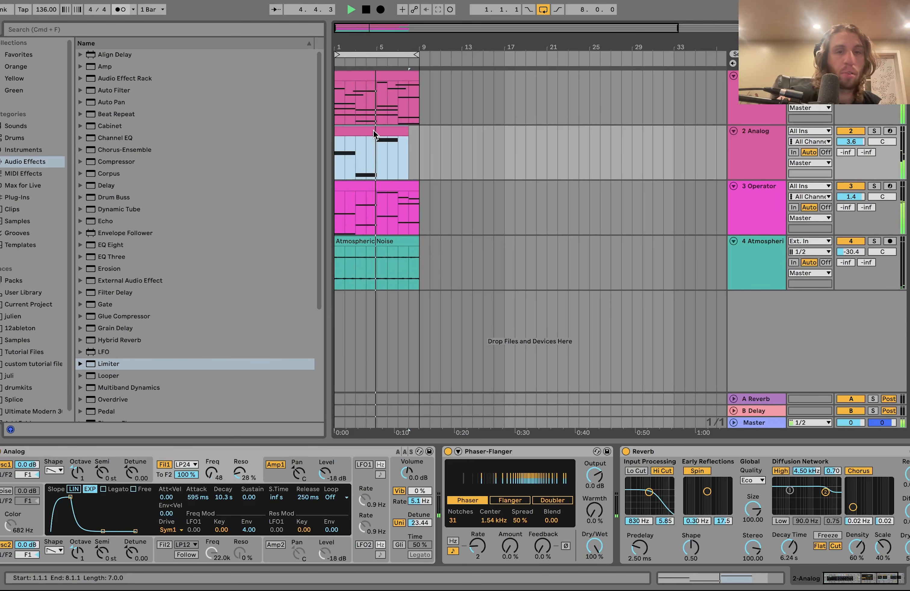
{"action": "key", "text": "space"}
Step: Open the Analog clip and examine its bass notes by selecting them one after another at bars 1, 3 and 5
{"action": "double_click", "coordinate": [364, 132]}
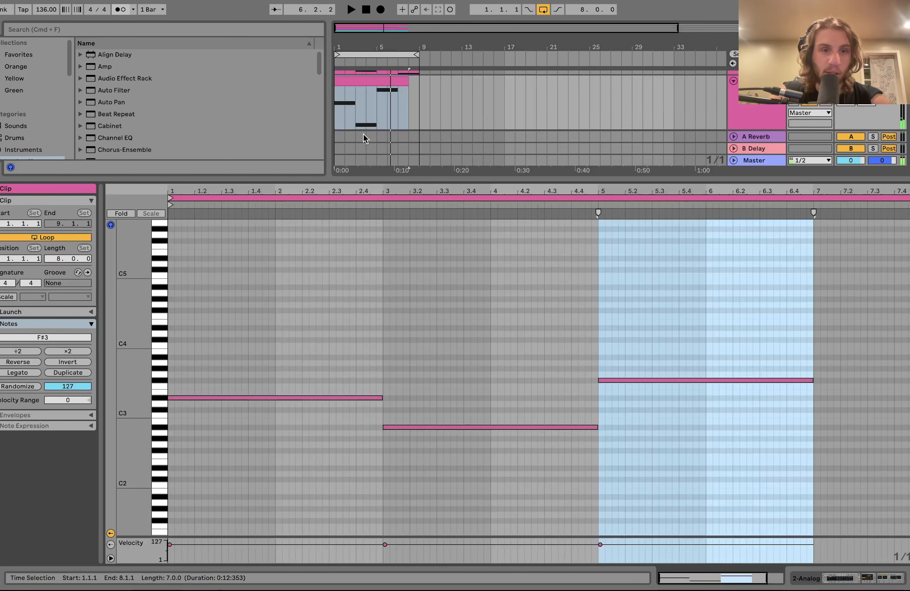
{"action": "left_click_drag", "start_coordinate": [280, 361], "coordinate": [281, 469]}
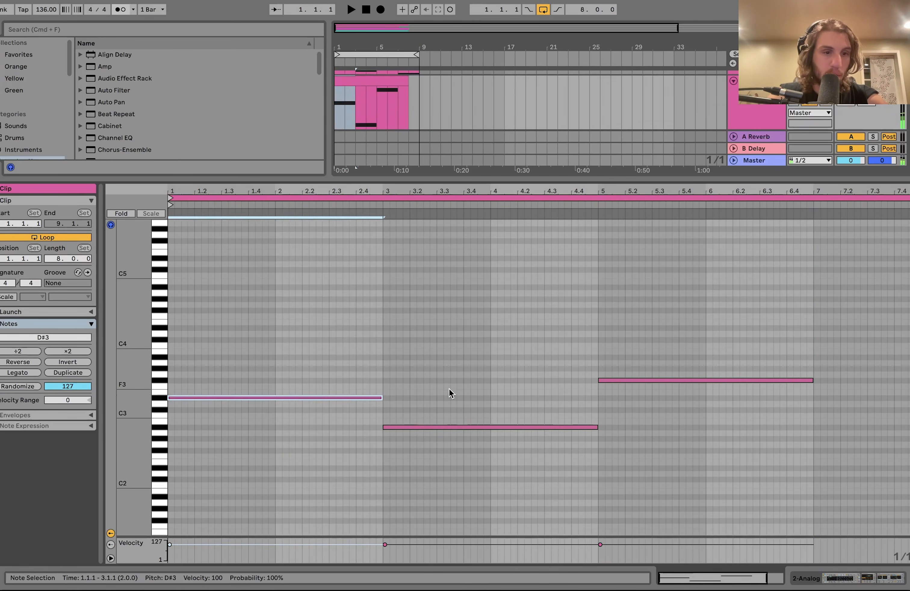
{"action": "left_click_drag", "start_coordinate": [449, 391], "coordinate": [454, 530]}
{"action": "left_click_drag", "start_coordinate": [665, 348], "coordinate": [666, 439]}
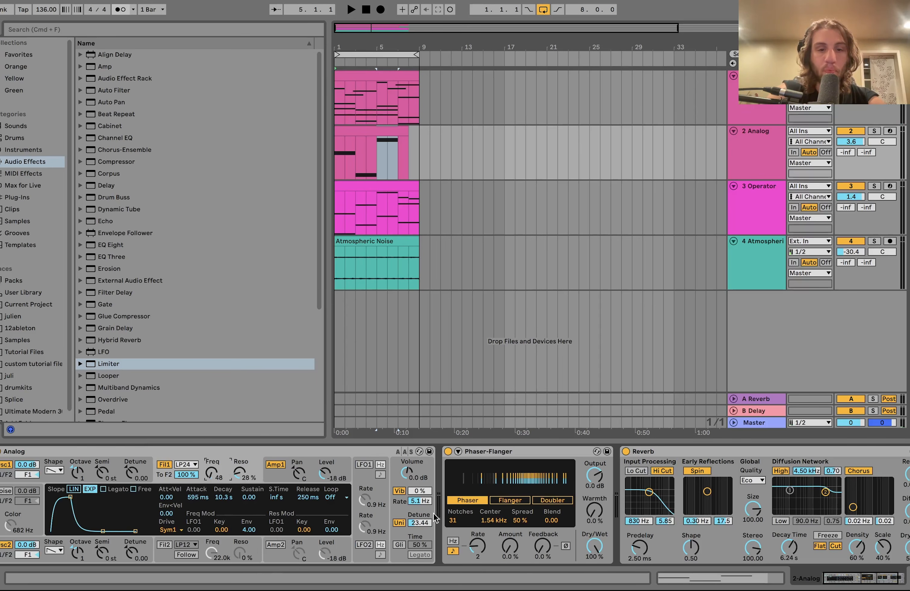
Step: Review the Analog track's device chain through Phaser-Flanger and Reverb, and play the mix briefly
{"action": "scroll", "coordinate": [435, 518], "scroll_direction": "right", "scroll_amount": 3}
{"action": "scroll", "coordinate": [398, 513], "scroll_direction": "right", "scroll_amount": 3}
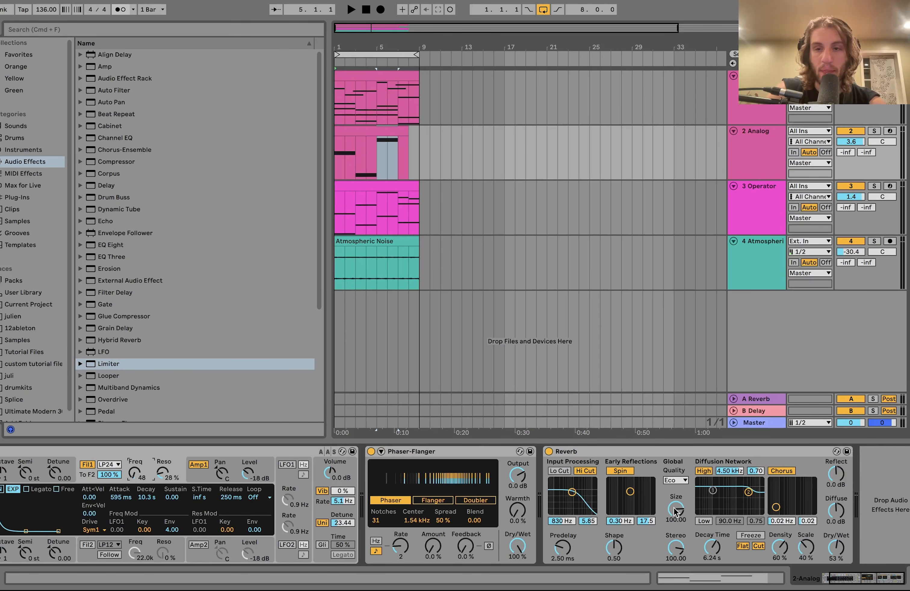
{"action": "key", "text": "space"}
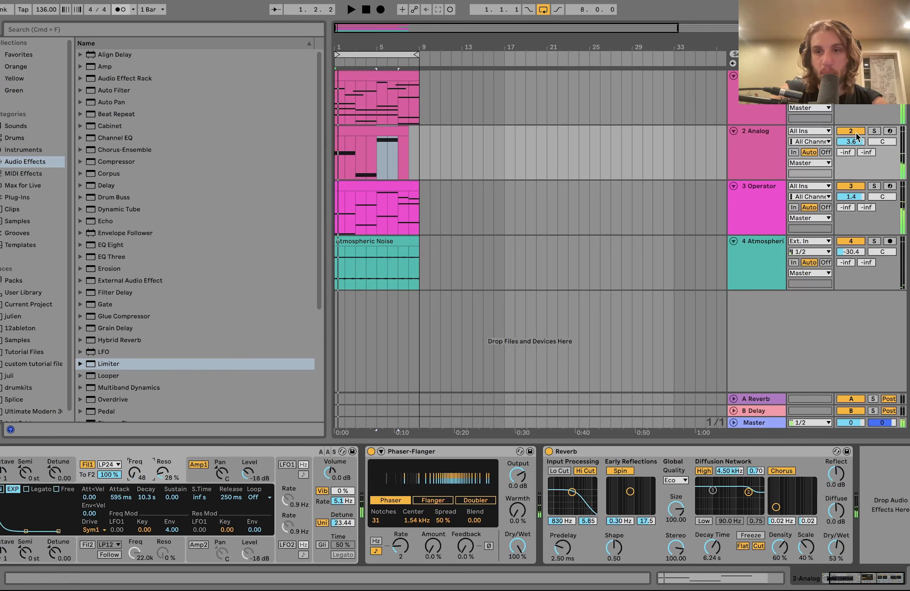
Step: Mute the Analog track, solo the third track, and bring up its Operator and Reverb devices
{"action": "left_click", "coordinate": [849, 131]}
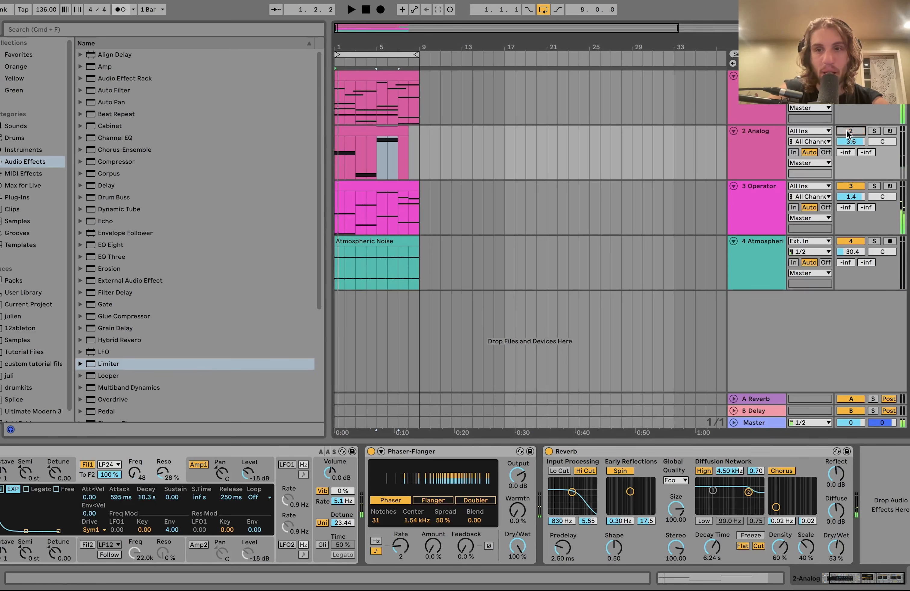
{"action": "left_click", "coordinate": [874, 186]}
{"action": "left_click", "coordinate": [767, 197]}
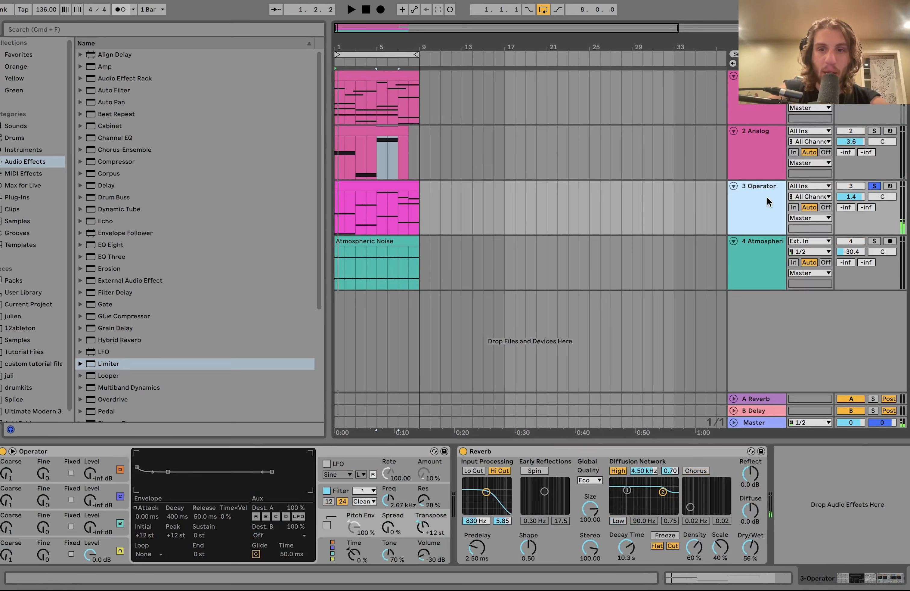
Step: Open the third track's clip in the note editor and play it with the arrangement loop switched off
{"action": "left_click", "coordinate": [361, 187]}
{"action": "double_click", "coordinate": [361, 187]}
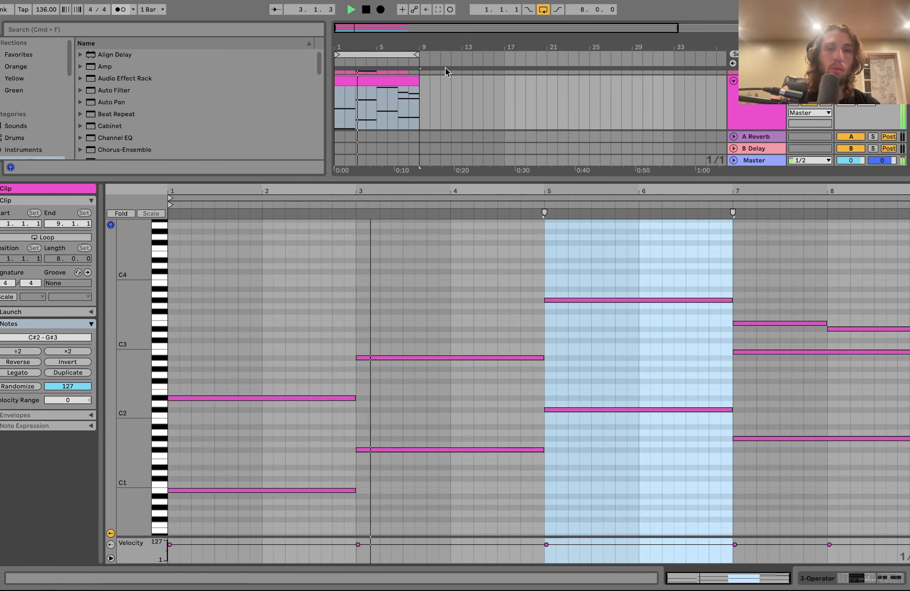
{"action": "left_click", "coordinate": [543, 10]}
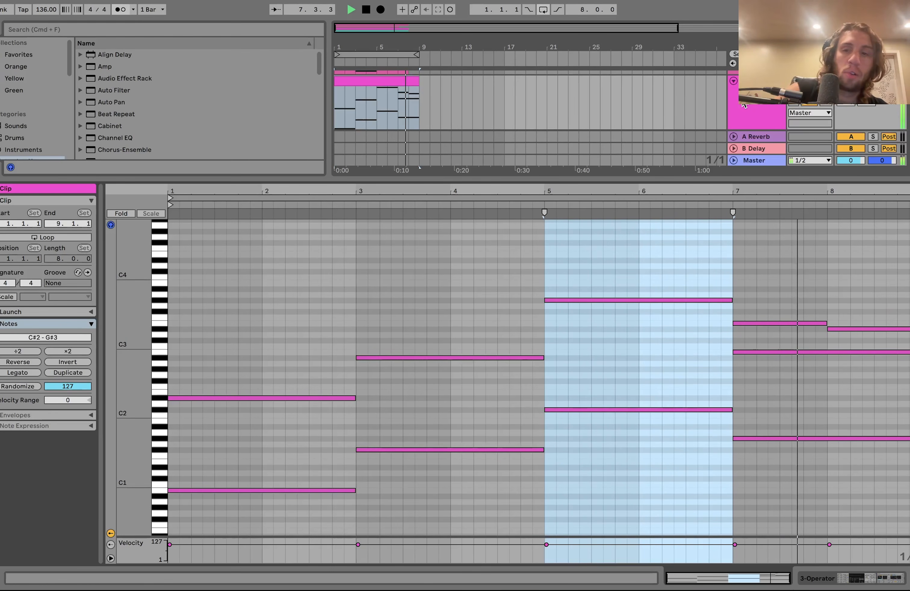
Step: Review the third track's devices, then open the first Operator track's clip notes and its Reverb and Auto Filter chain
{"action": "key", "text": "shift+Tab"}
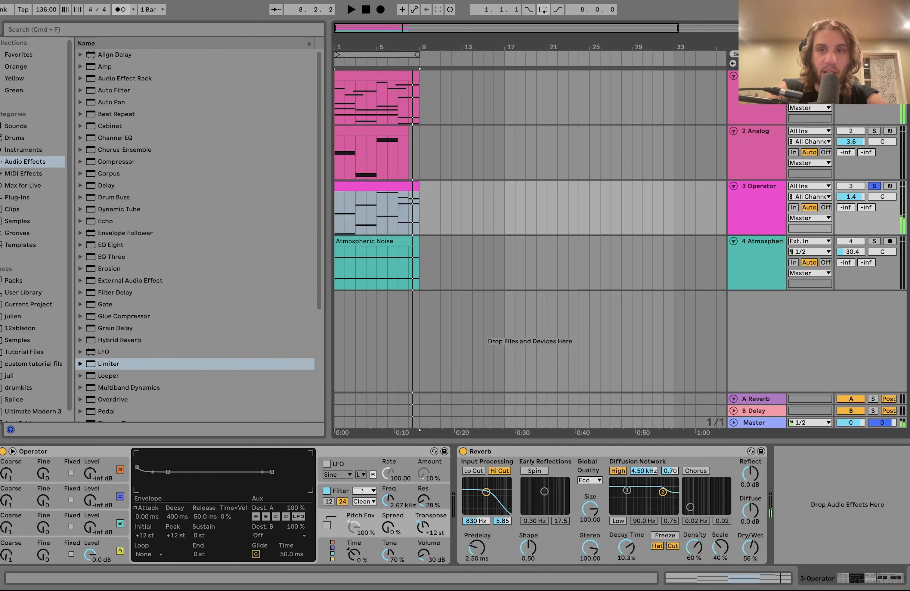
{"action": "double_click", "coordinate": [406, 78]}
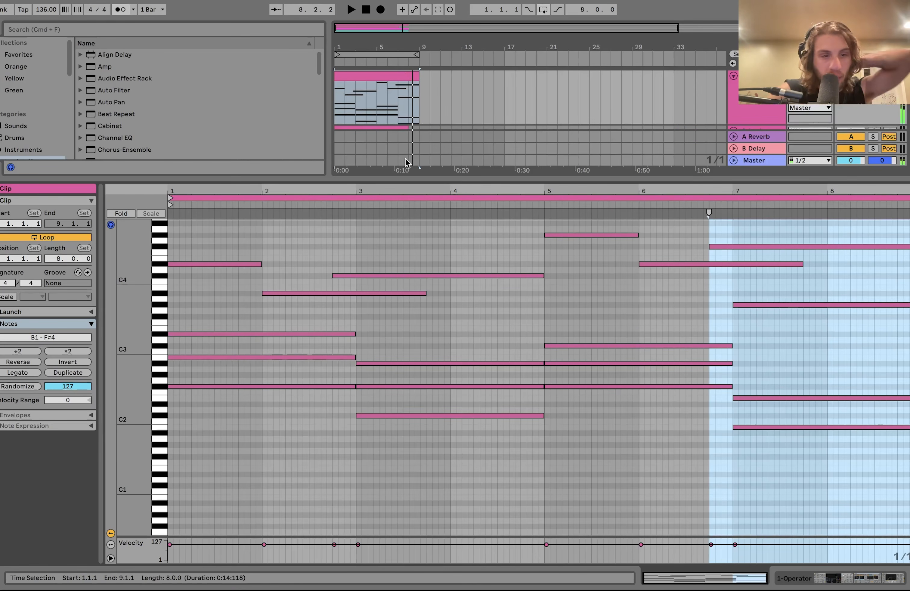
{"action": "double_click", "coordinate": [755, 107]}
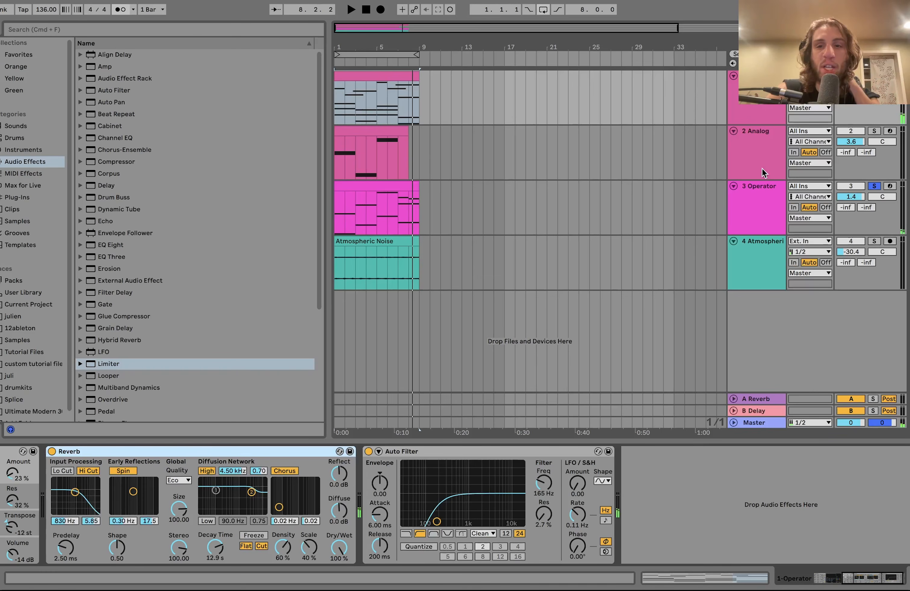
Step: Play the soloed third track with its devices in view, then display oscillator A's envelope in its Operator
{"action": "left_click", "coordinate": [758, 191]}
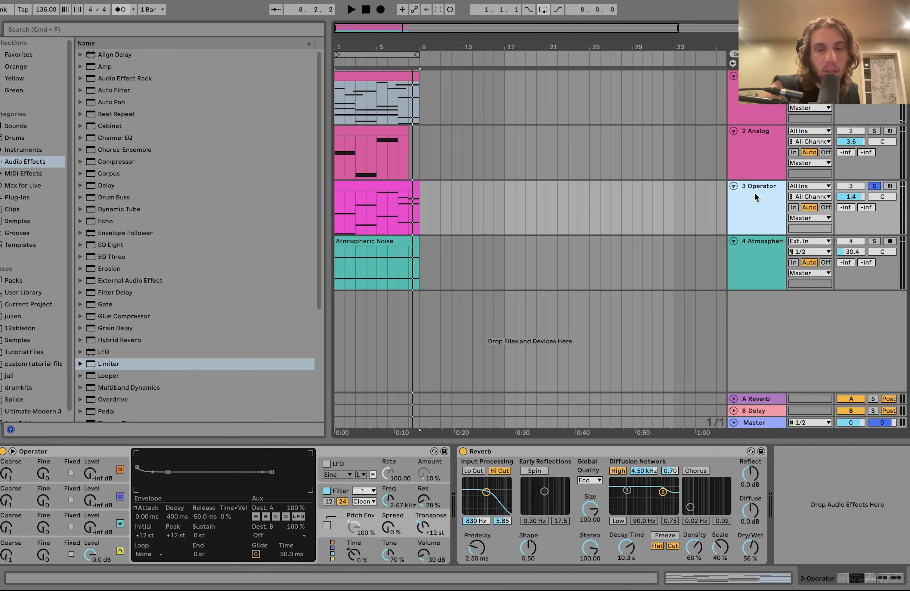
{"action": "key", "text": "space"}
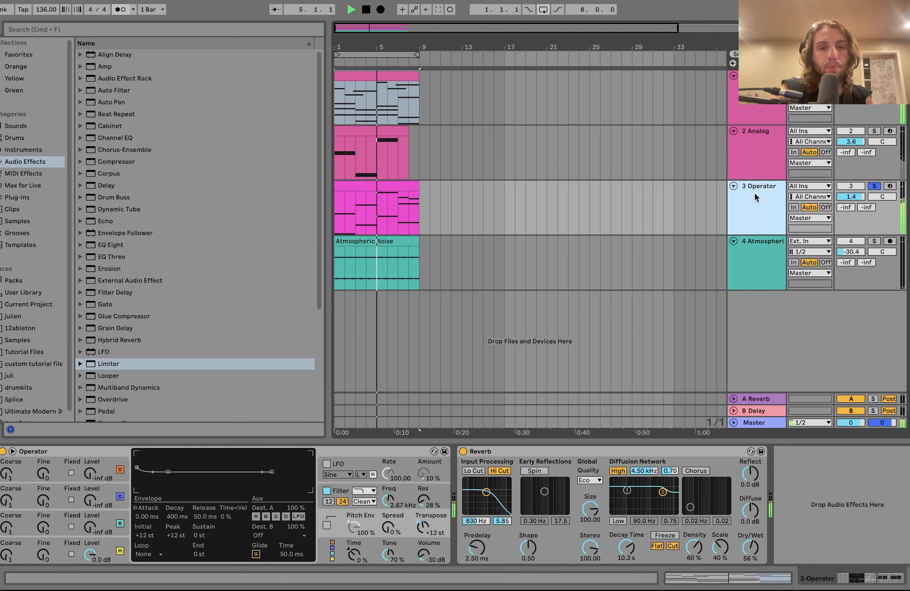
{"action": "key", "text": "space"}
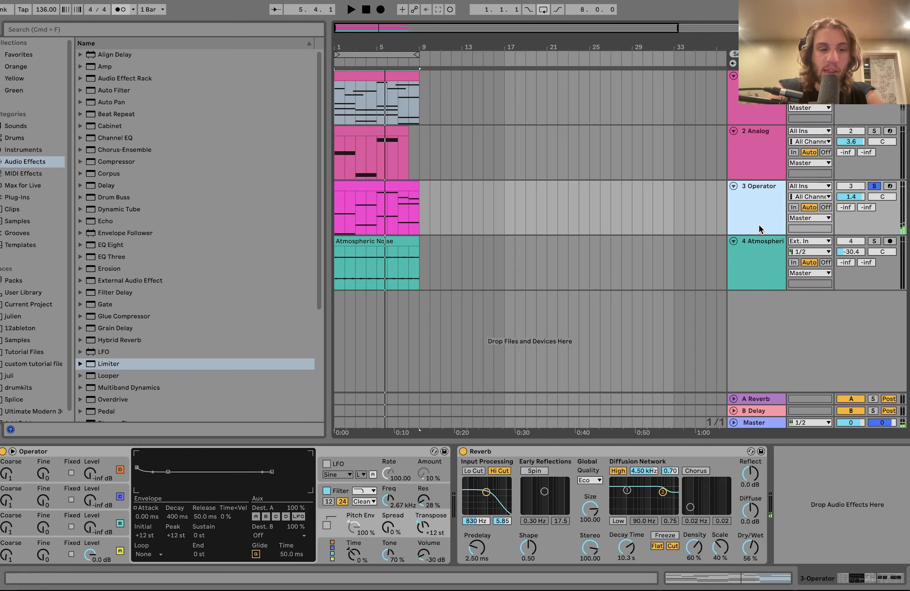
{"action": "left_click", "coordinate": [103, 553]}
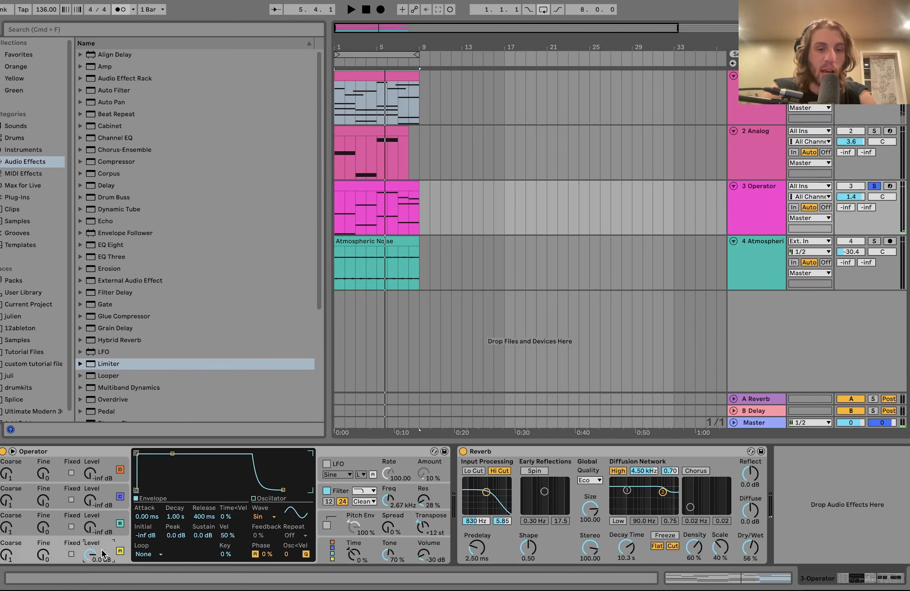
Step: Compare the device chains of the first, Analog and third tracks, and briefly play the soloed third track
{"action": "left_click", "coordinate": [751, 109]}
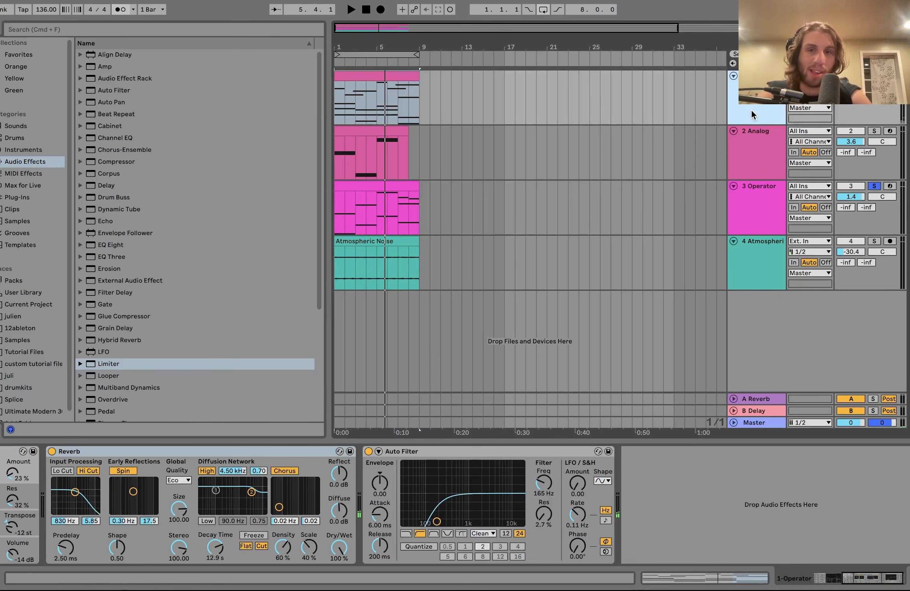
{"action": "left_click", "coordinate": [757, 143]}
{"action": "left_click", "coordinate": [749, 210]}
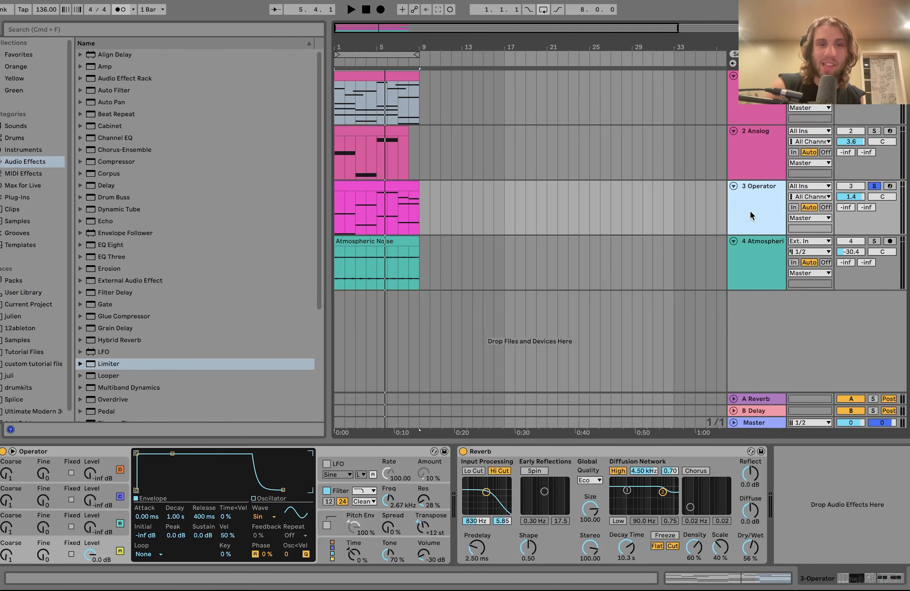
{"action": "key", "text": "space"}
{"action": "key", "text": "space"}
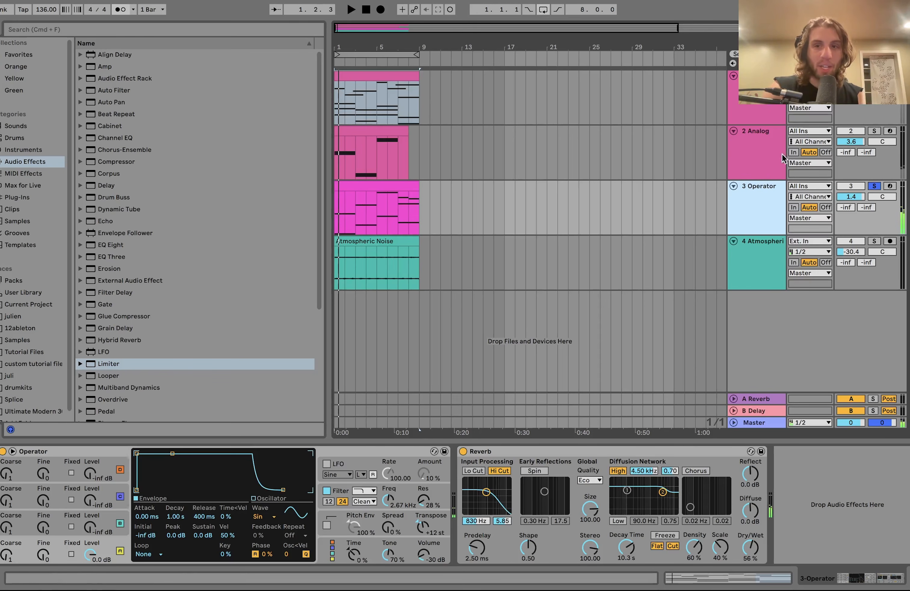
Step: Unsolo the third track, play the full mix briefly, and display the filter envelope in its Operator
{"action": "left_click", "coordinate": [879, 186]}
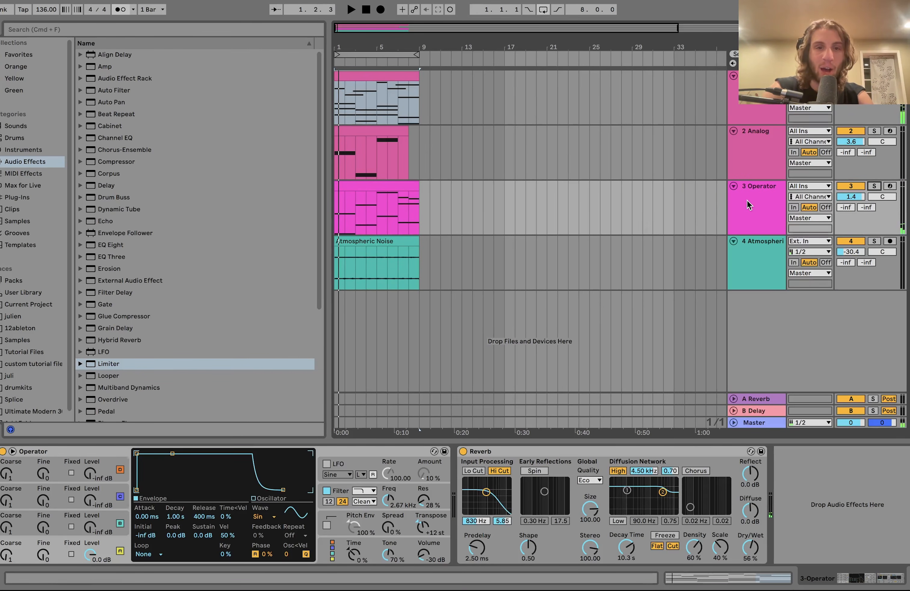
{"action": "key", "text": "space"}
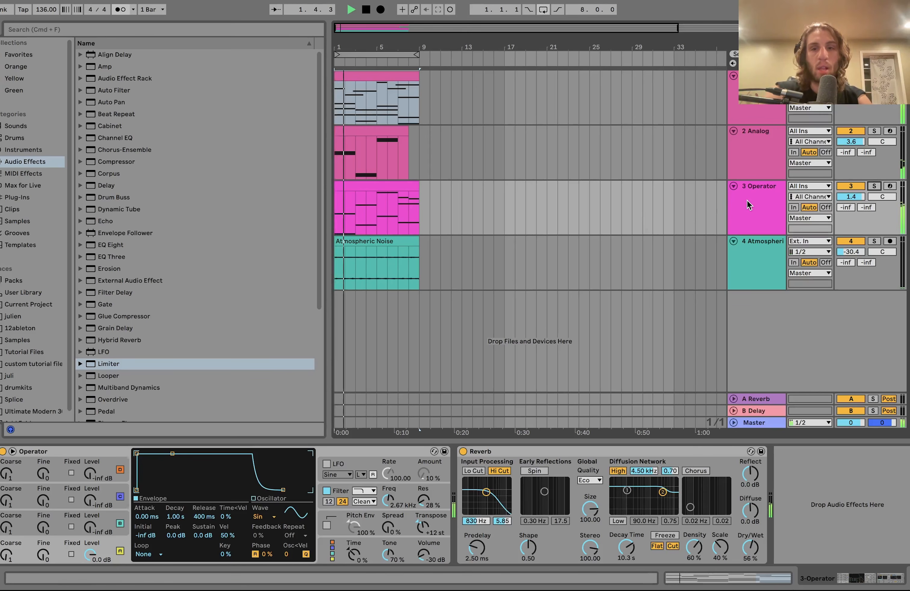
{"action": "key", "text": "space"}
{"action": "left_click", "coordinate": [389, 499]}
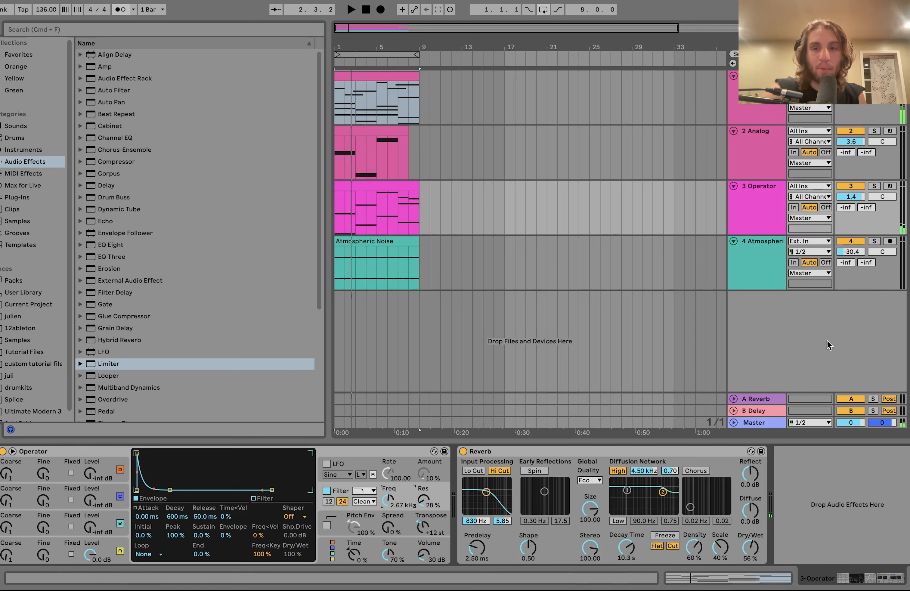
Step: Solo the Atmospheric Noise track, reset its volume to 0 dB, and audition it
{"action": "left_click", "coordinate": [759, 249]}
{"action": "left_click", "coordinate": [877, 243]}
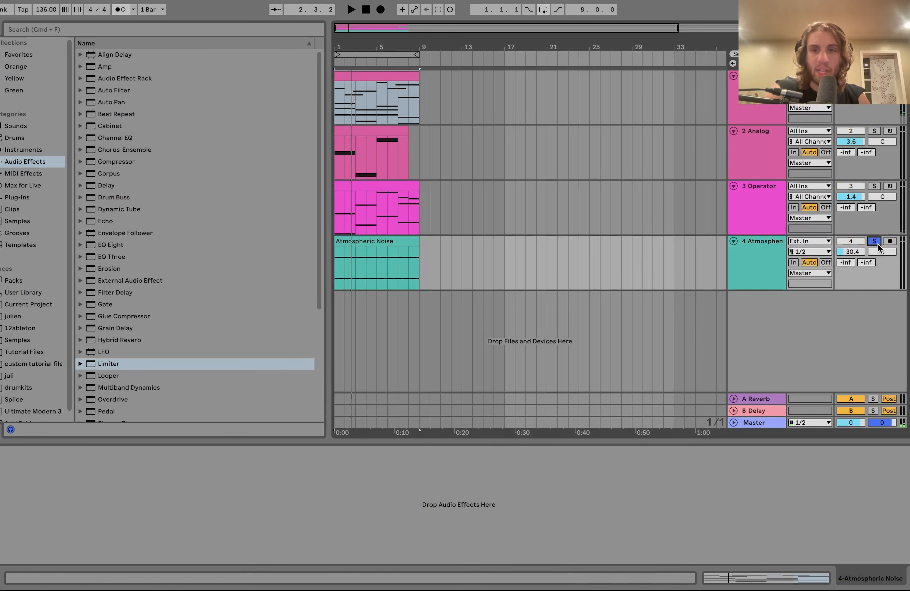
{"action": "key", "text": "space"}
{"action": "key", "text": "Delete"}
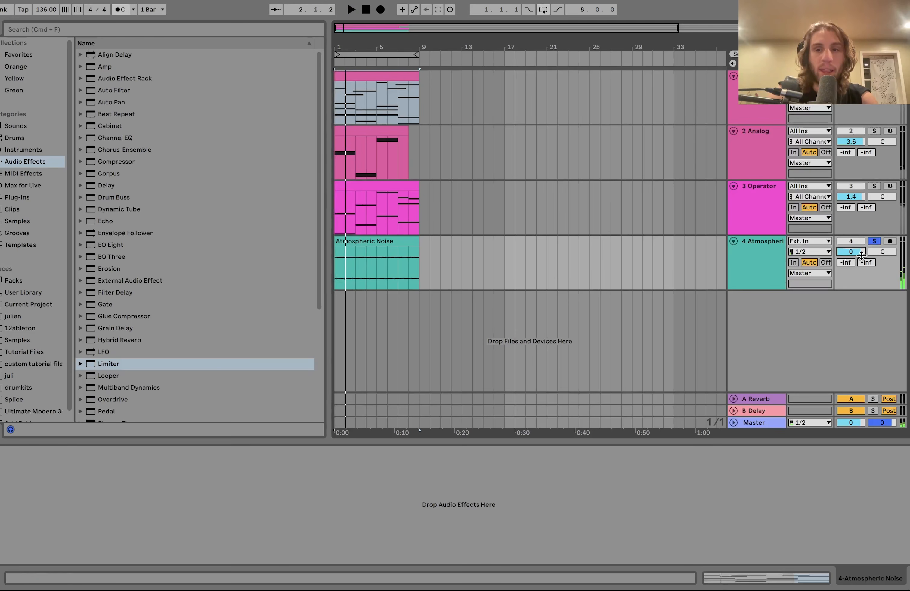
Step: Unsolo the Atmospheric Noise track with its volume restored to -30.4 dB, and play the full mix through bar 9
{"action": "left_click", "coordinate": [874, 242]}
{"action": "key", "text": "space"}
{"action": "left_click", "coordinate": [757, 252]}
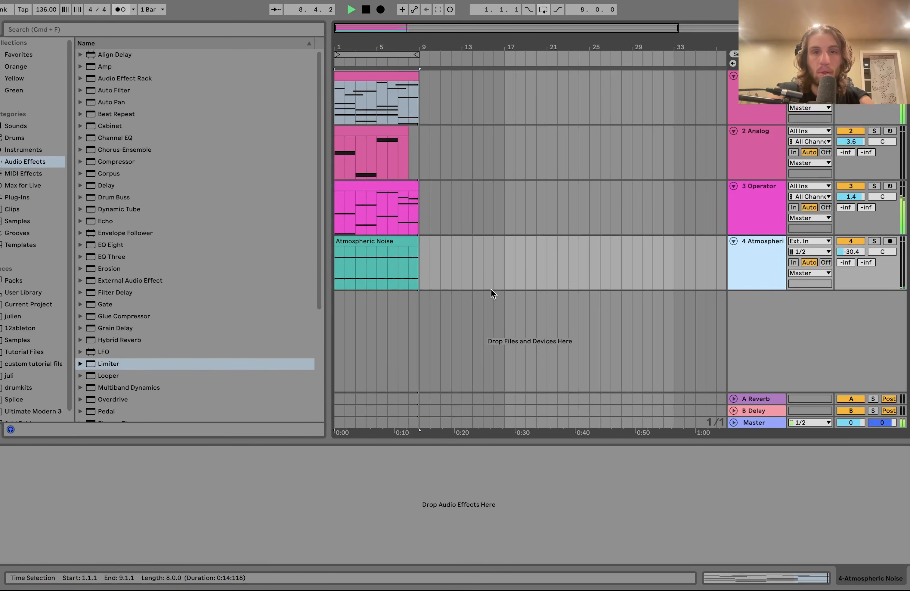
{"action": "key", "text": "space"}
Step: Select the Atmospheric Noise clip in the arrangement
{"action": "left_click", "coordinate": [385, 240]}
{"action": "left_click", "coordinate": [383, 241]}
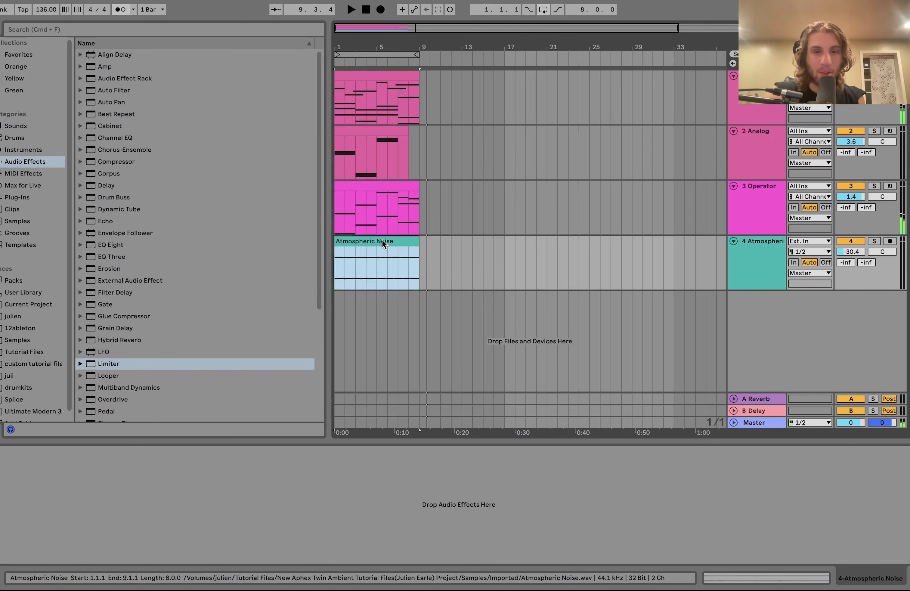